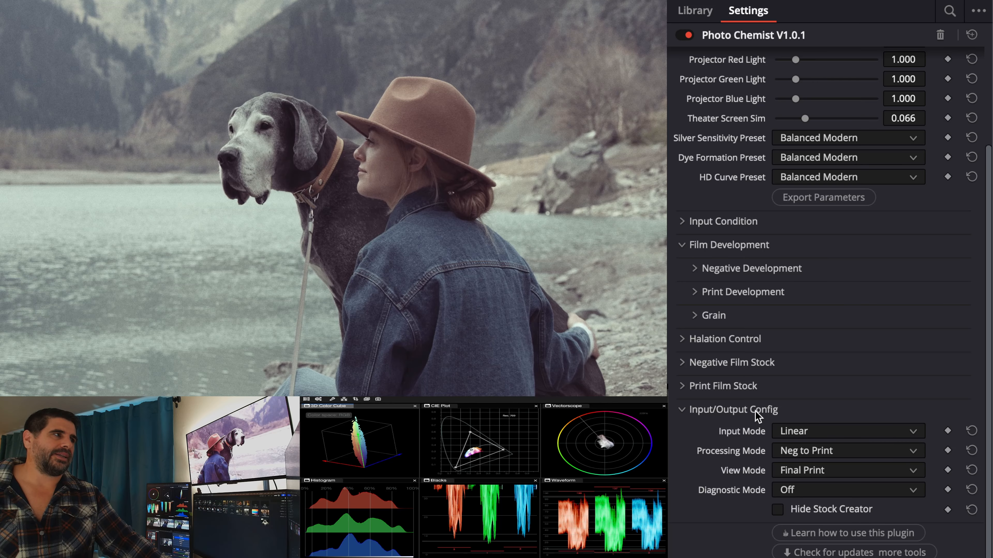
# Collapse the Film Development group and undo the latest Red Printer Points adjustments.
pyautogui.scroll(3, 705, 413)
pyautogui.click(723, 367)
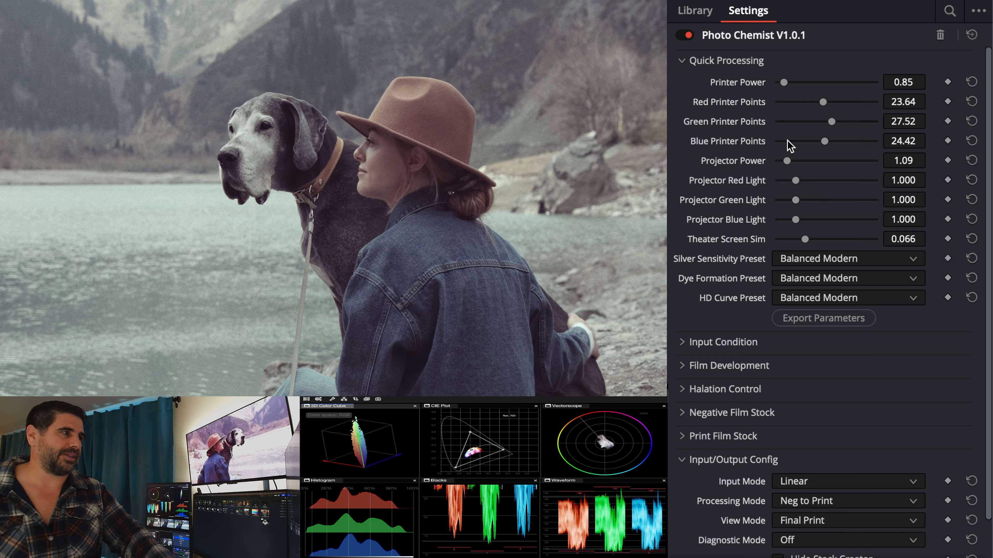
pyautogui.press('super+z')
pyautogui.press('super+z')
pyautogui.press('super+z')
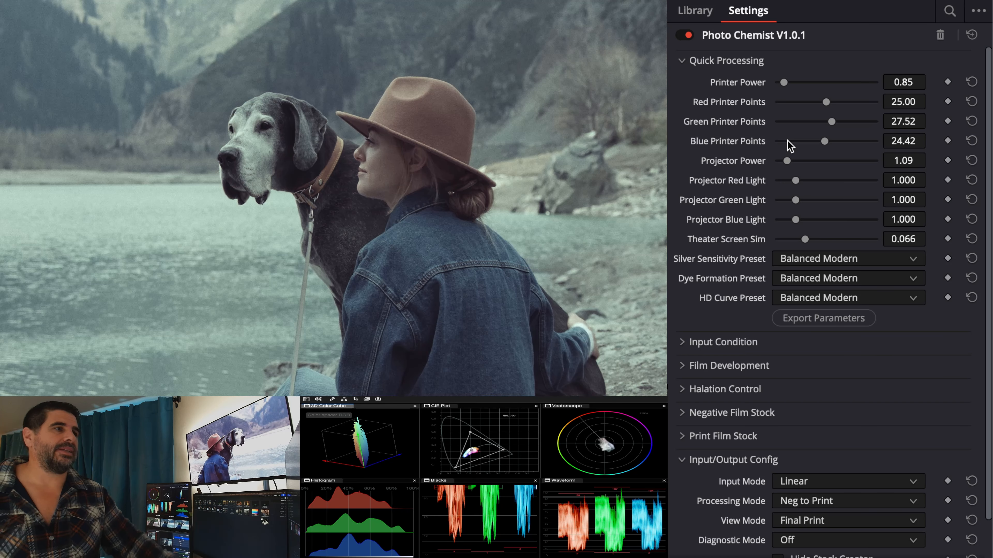
# Check the Input Mode options in the Input/Output Config group and keep Linear selected.
pyautogui.scroll(-3, 712, 353)
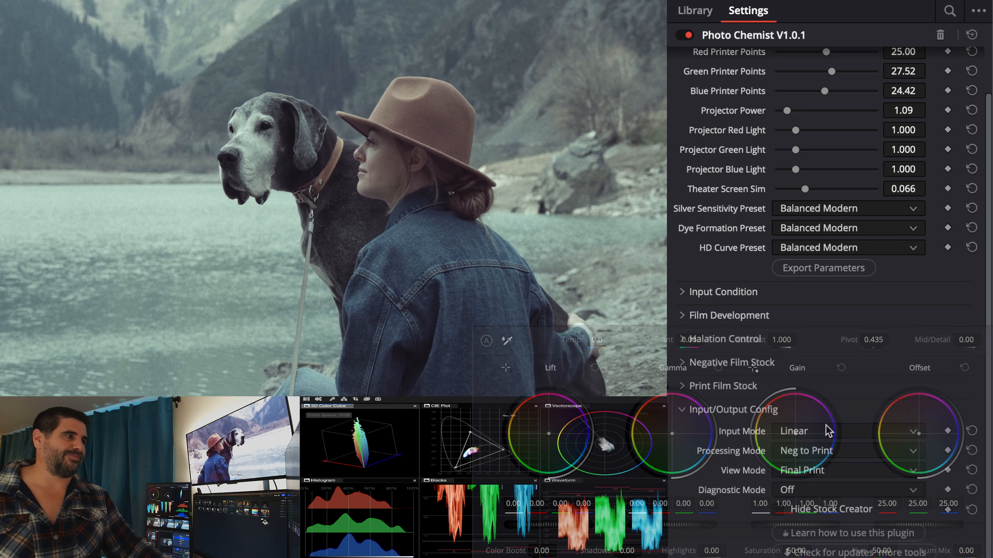
pyautogui.click(813, 436)
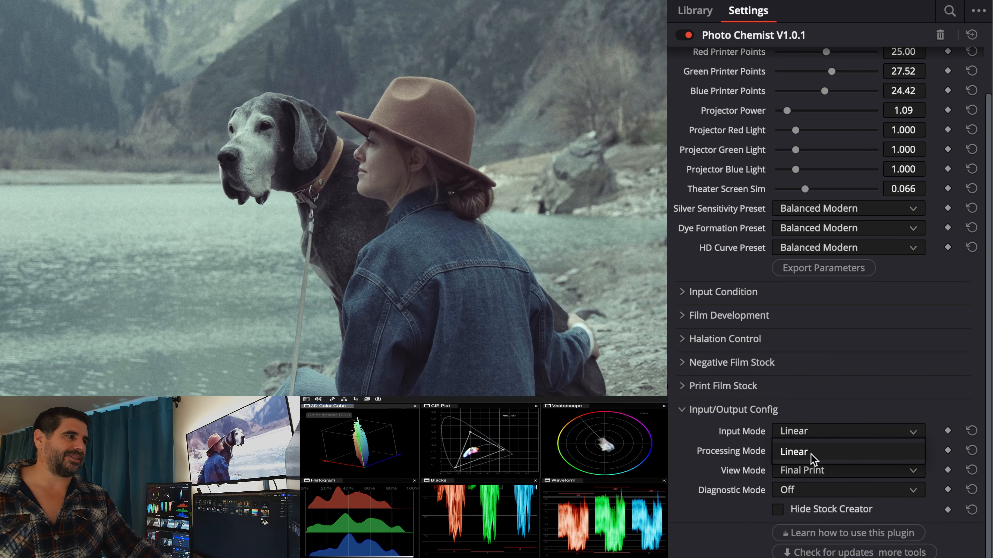
pyautogui.click(811, 458)
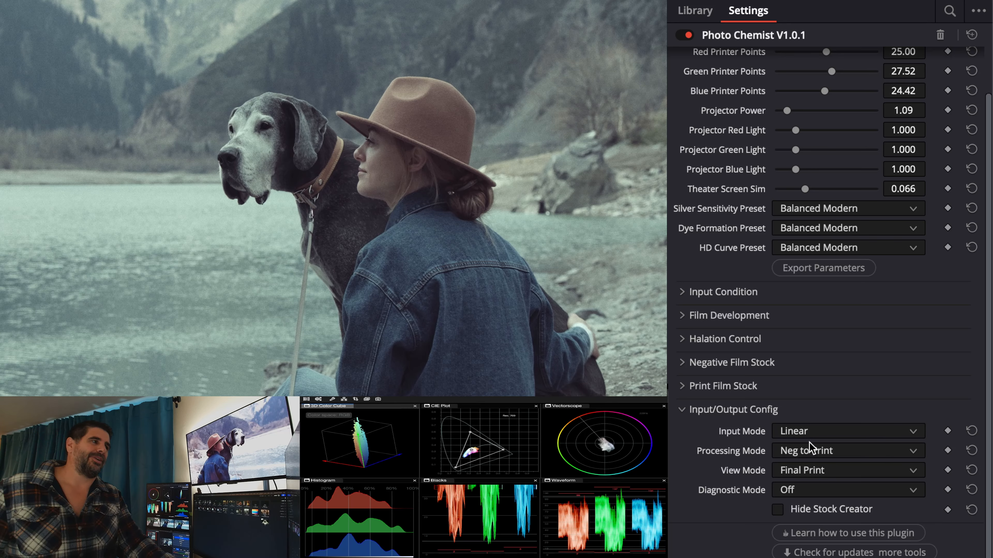
pyautogui.click(802, 434)
pyautogui.click(805, 454)
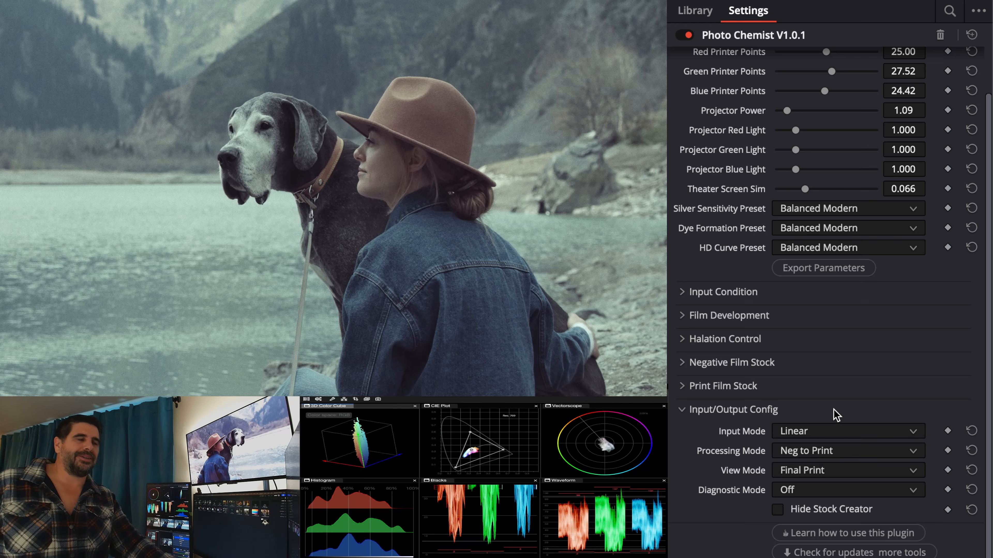
# Review the settings of the Color Space Transform node feeding Photo Chemist, and reselect the Photo Chemist node.
pyautogui.click(633, 533)
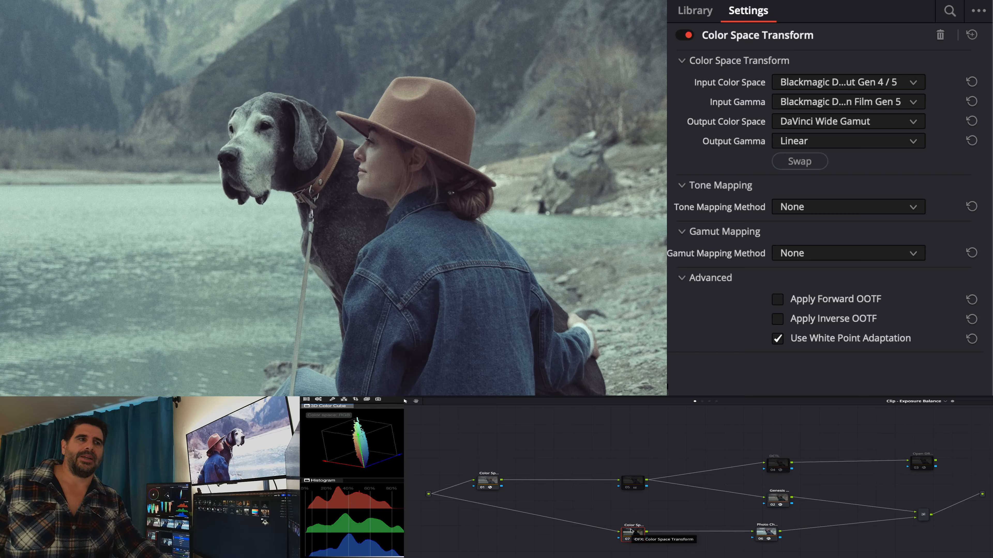
pyautogui.moveTo(638, 534); pyautogui.dragTo(634, 530)
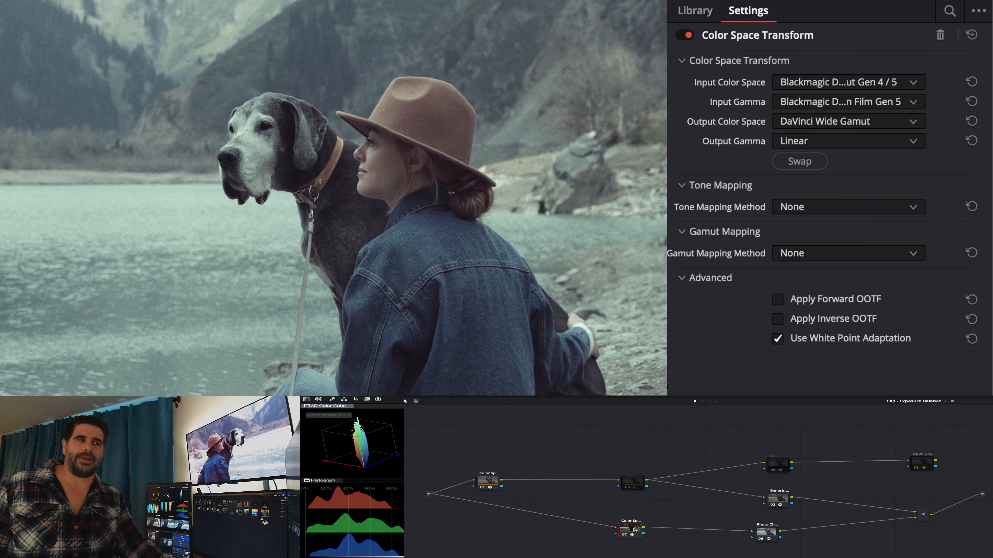
pyautogui.click(766, 532)
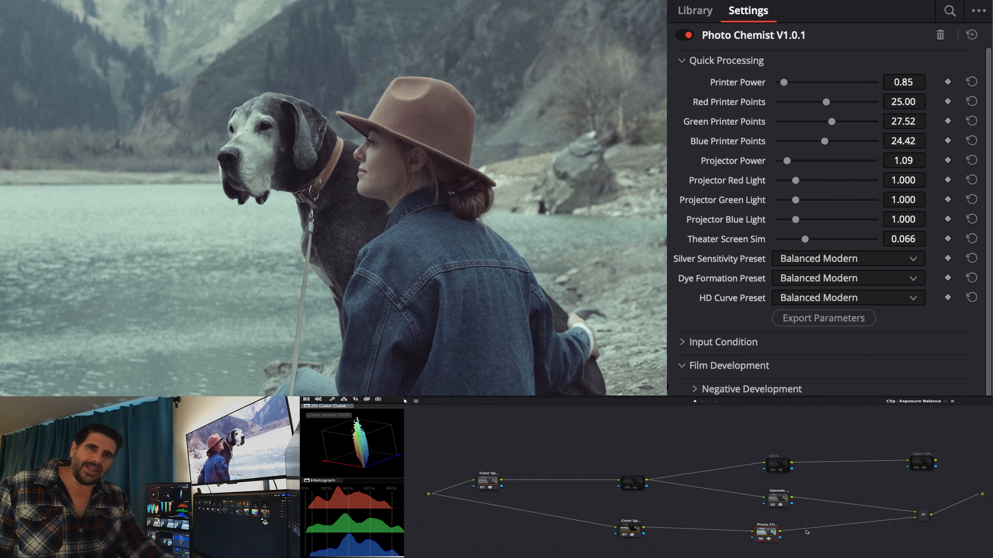
# Check the available Processing Mode options in the Input/Output Config group without changing the selection.
pyautogui.scroll(-5, 756, 459)
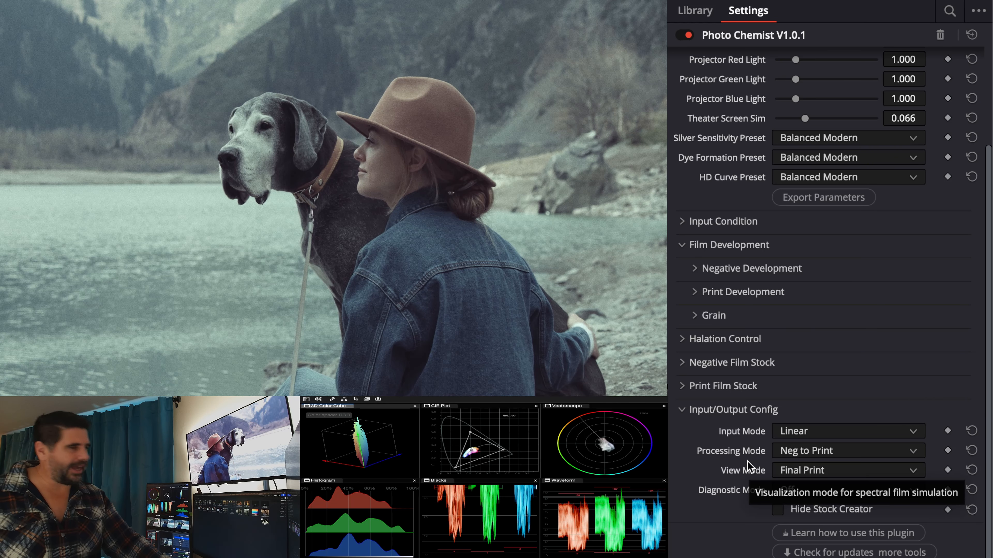
pyautogui.click(812, 448)
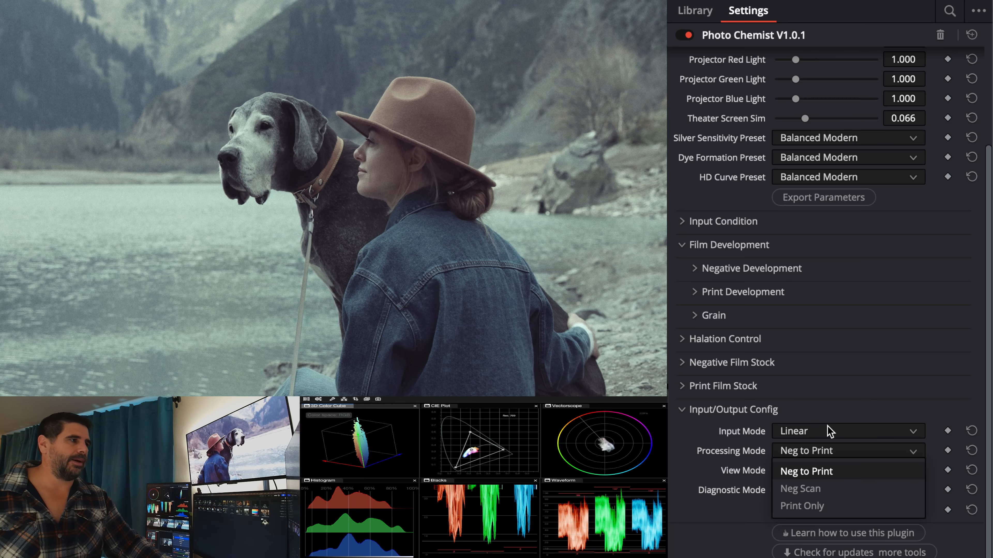
pyautogui.click(731, 455)
# Preview the Scanned Negative view mode and return the View Mode to Final Print.
pyautogui.click(795, 468)
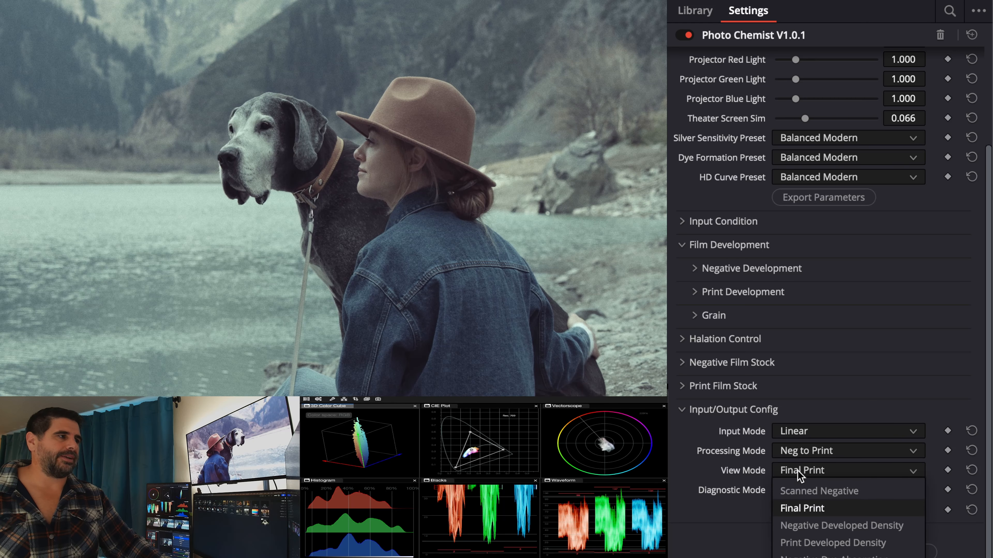
pyautogui.click(809, 494)
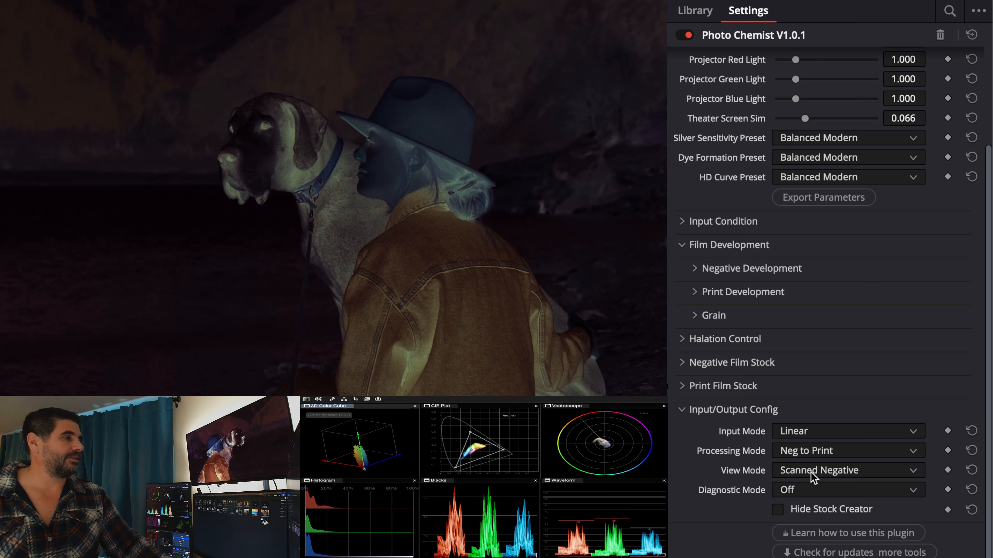
pyautogui.click(813, 476)
pyautogui.click(805, 507)
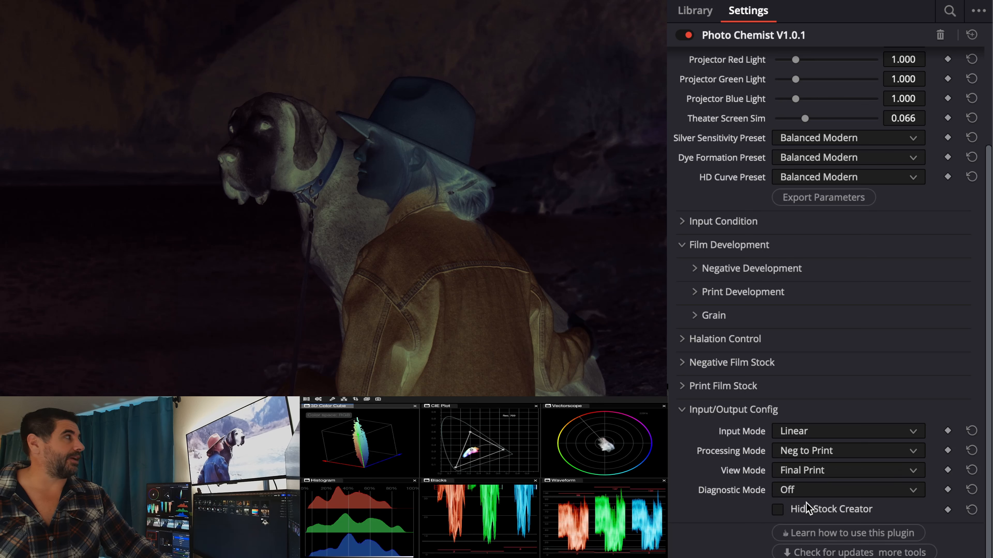
# Set the View Mode to Negative Developed Density and lower the Negative Development Push/Pull to -0.206.
pyautogui.click(807, 474)
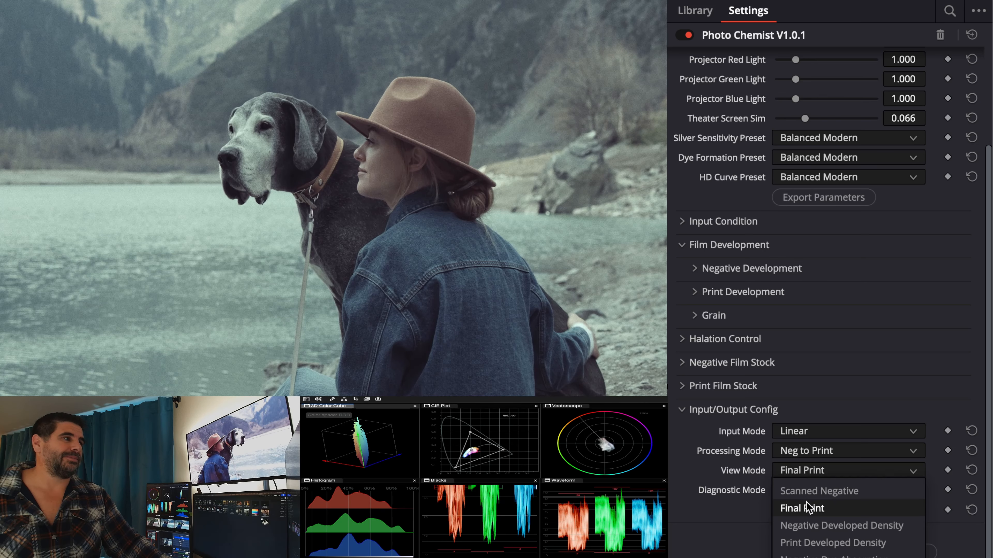
pyautogui.click(806, 526)
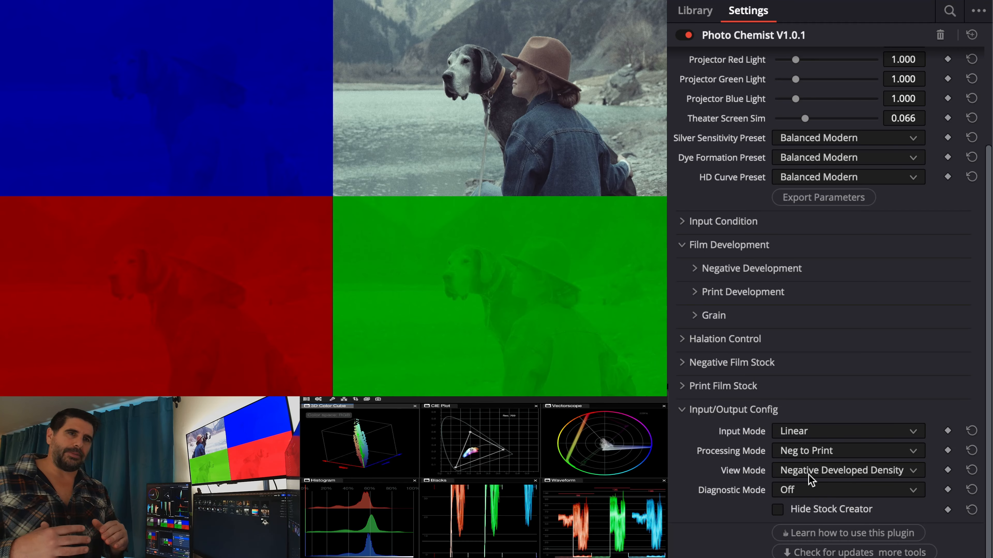
pyautogui.scroll(2, 804, 461)
pyautogui.click(786, 292)
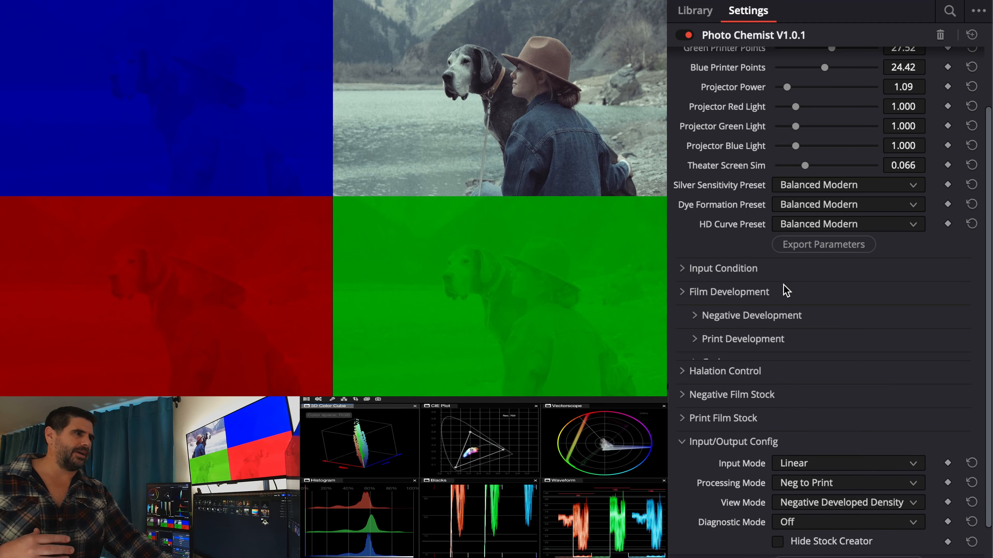
pyautogui.click(780, 323)
pyautogui.click(779, 350)
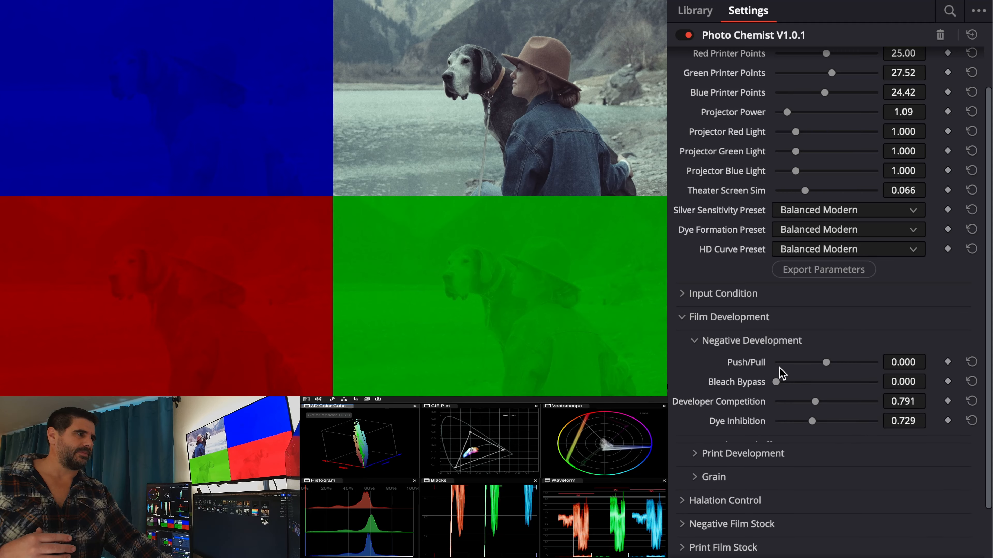
pyautogui.moveTo(816, 362)
pyautogui.mouseDown()
pyautogui.moveTo(828, 363)
pyautogui.moveTo(808, 364)
pyautogui.moveTo(820, 364)
pyautogui.mouseUp()
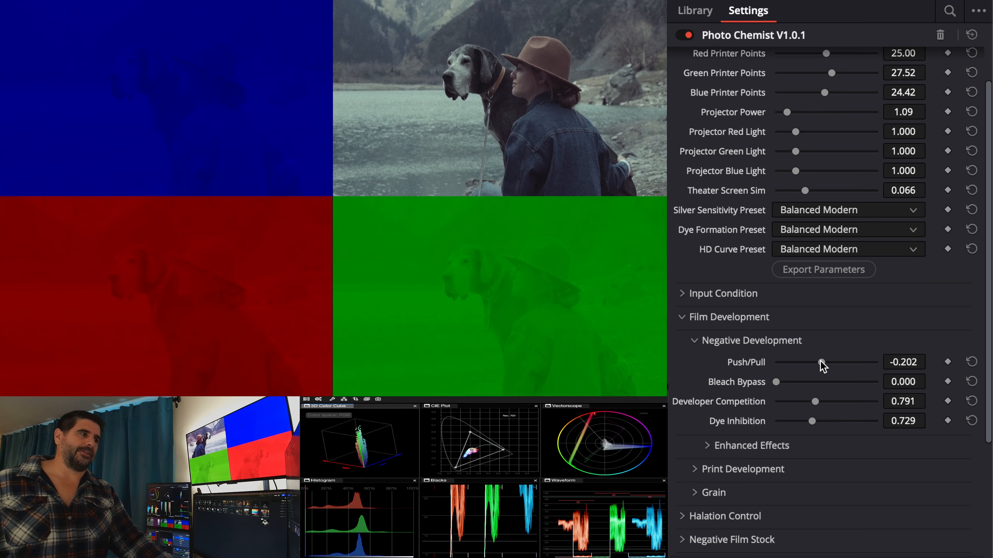
pyautogui.moveTo(820, 361); pyautogui.dragTo(819, 362)
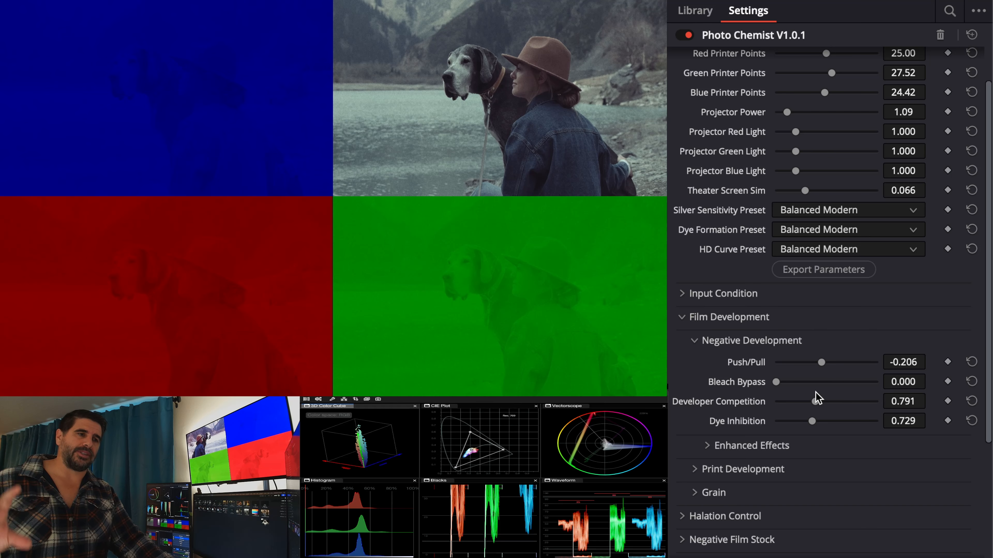
# Preview the Print Developed Density, Negative Dye Absorption and Negative Dye Transmission view modes in turn.
pyautogui.scroll(-5, 797, 418)
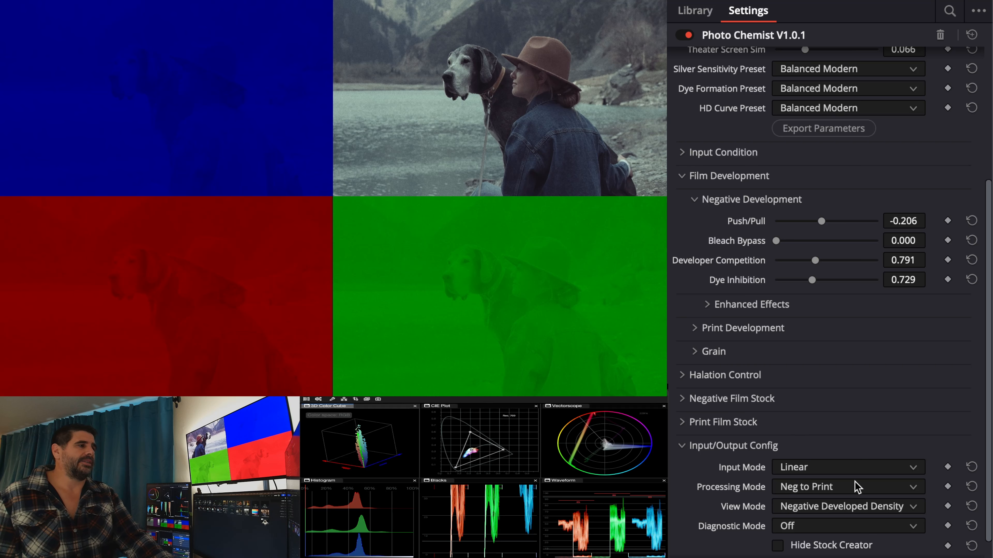
pyautogui.click(865, 513)
pyautogui.click(858, 526)
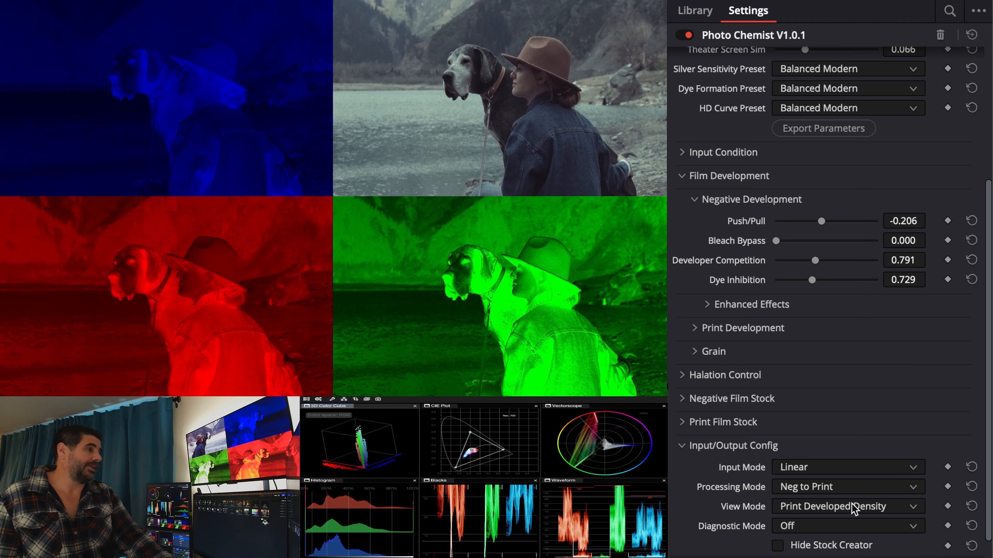
pyautogui.click(851, 505)
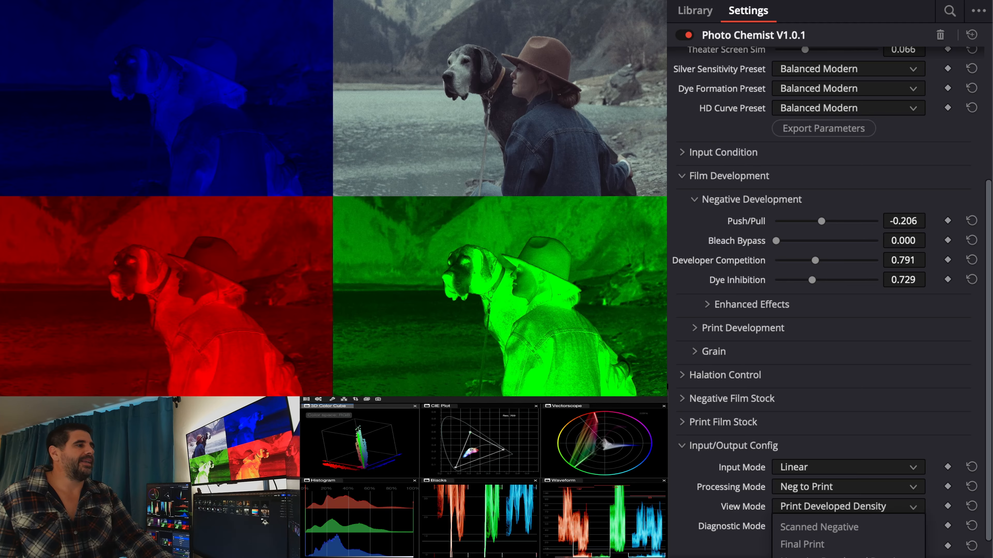
pyautogui.click(831, 547)
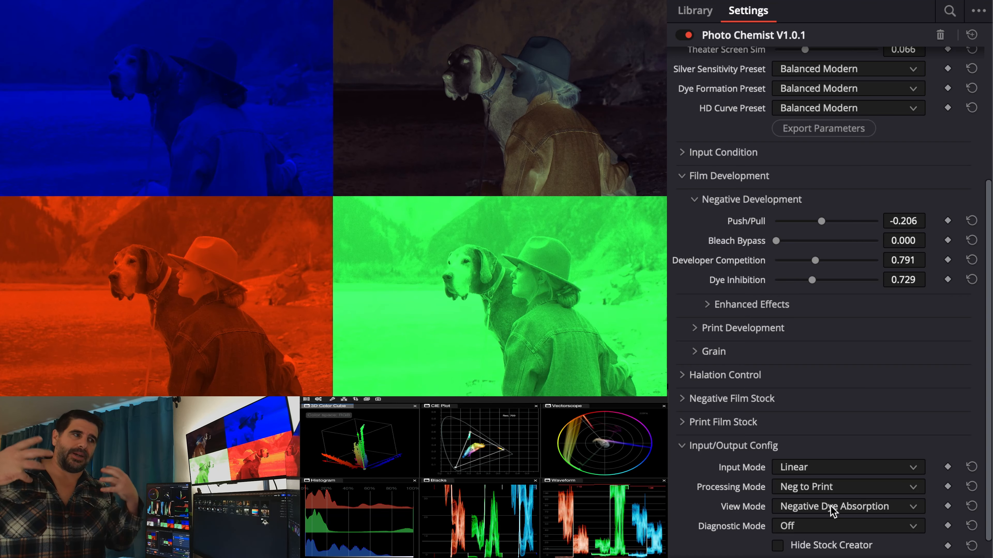
pyautogui.click(832, 511)
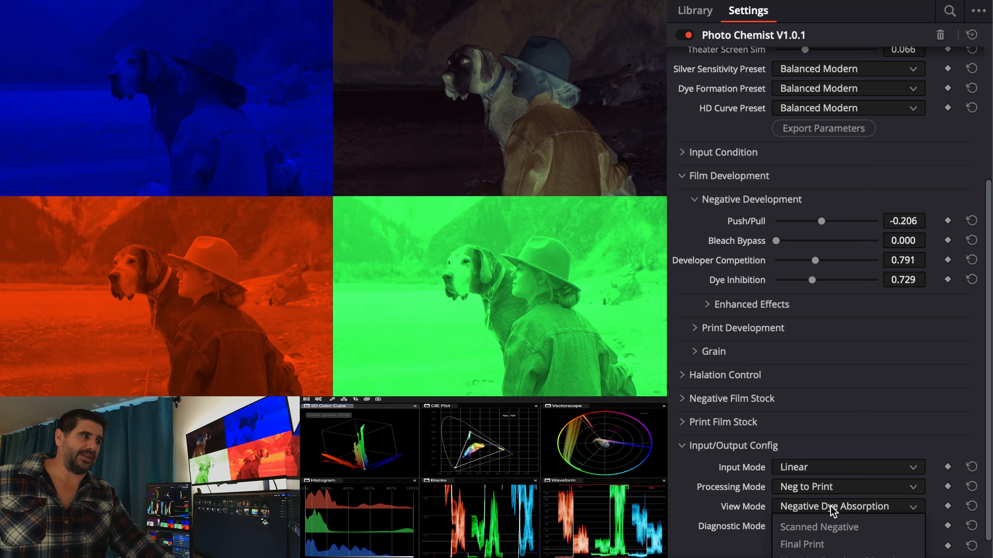
pyautogui.click(845, 555)
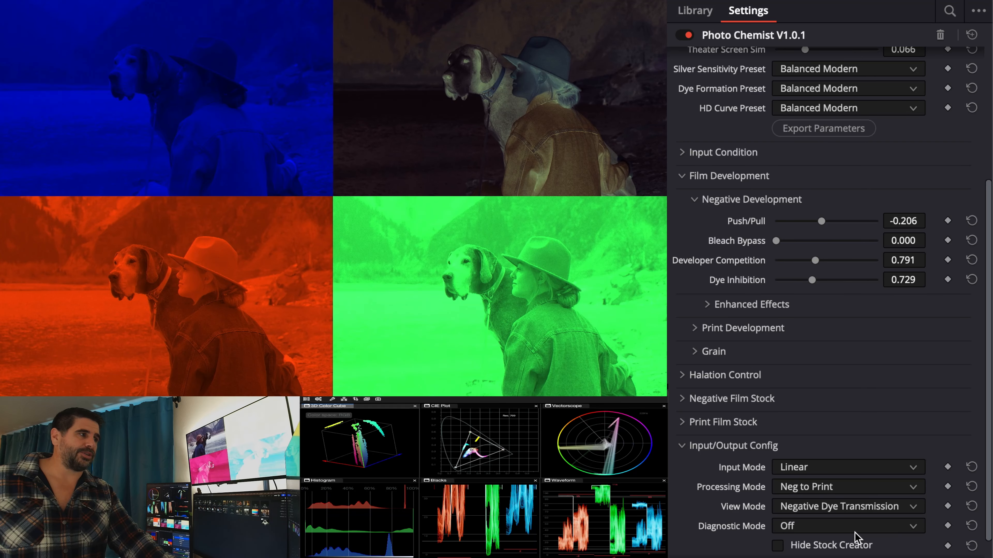
# Preview the Print Dye Absorption view mode, and leave the View Mode on Print Dye Transmission.
pyautogui.scroll(5, 856, 513)
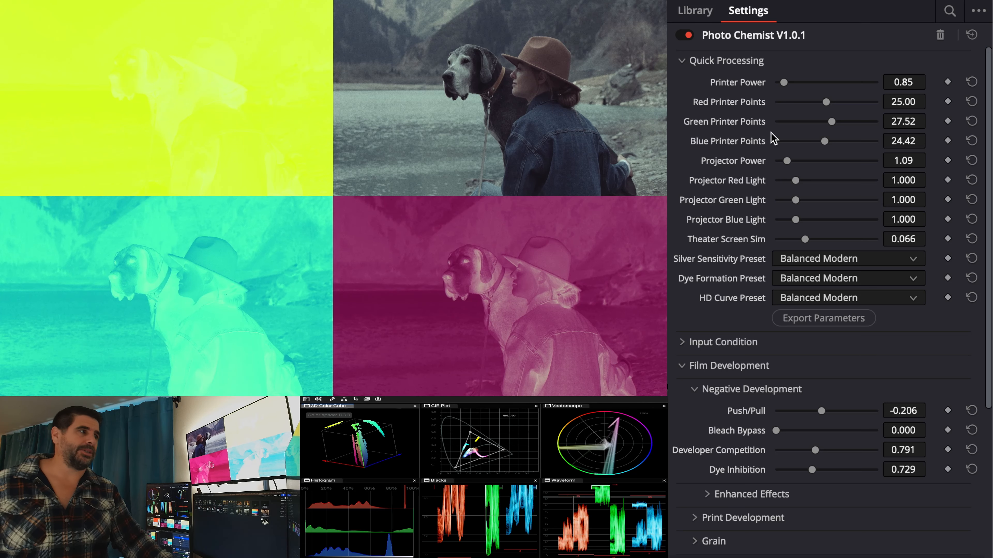
pyautogui.scroll(-3, 811, 402)
pyautogui.scroll(-2, 811, 402)
pyautogui.click(811, 471)
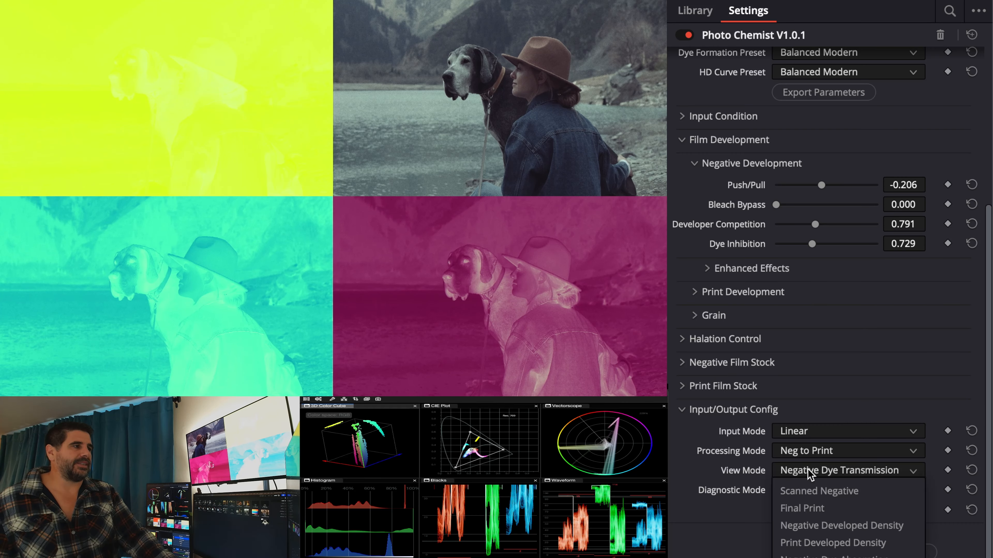
pyautogui.click(836, 557)
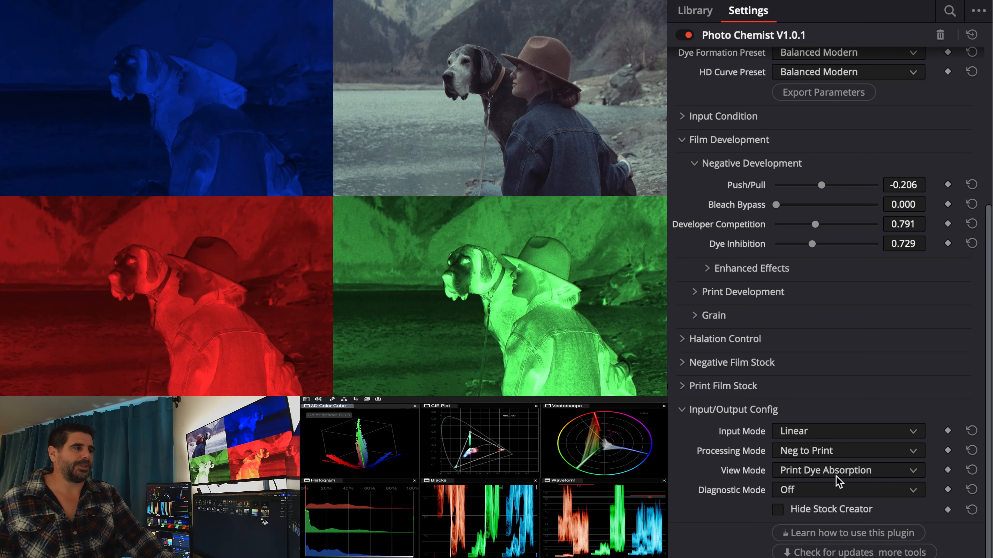
pyautogui.click(835, 475)
pyautogui.click(813, 557)
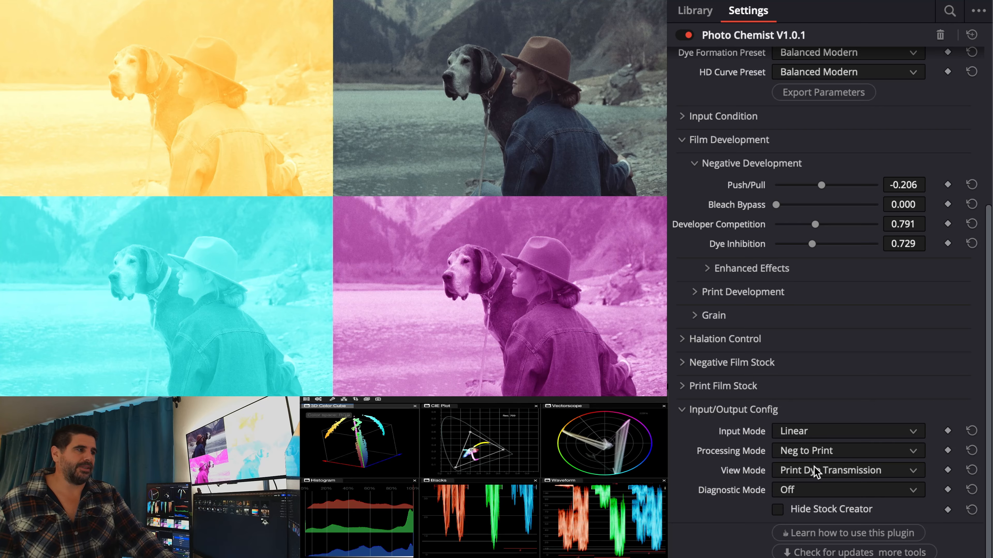
pyautogui.click(813, 468)
pyautogui.click(814, 467)
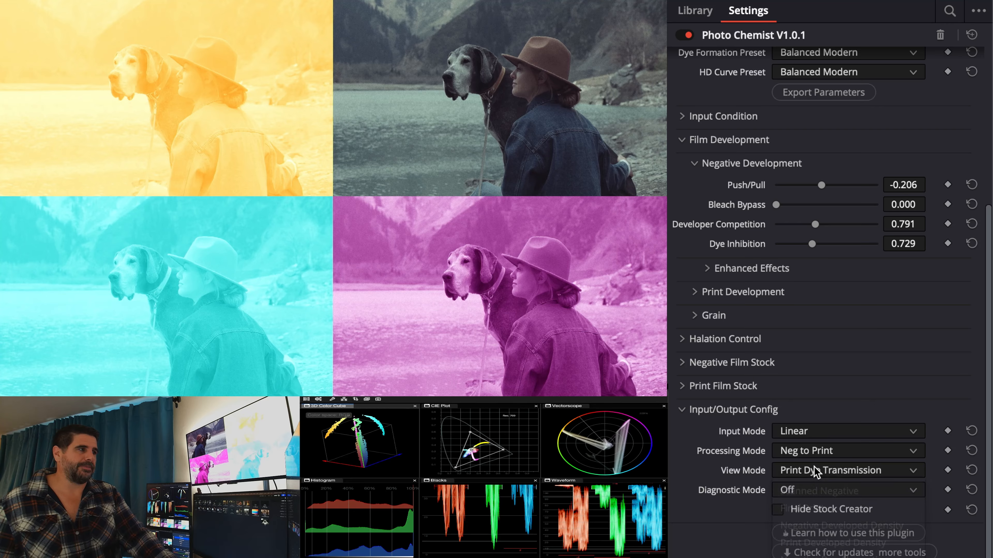
pyautogui.click(811, 451)
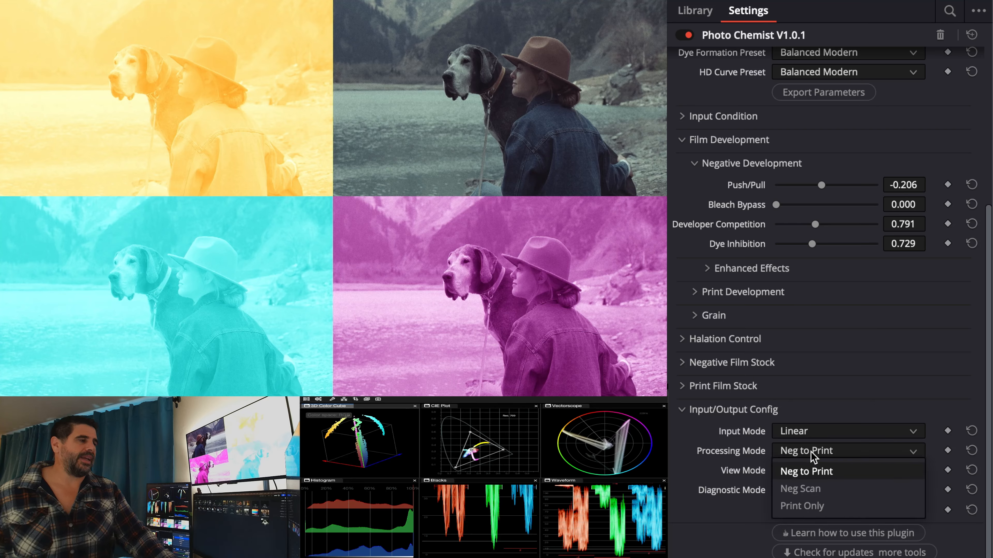
pyautogui.click(731, 468)
# Switch the Diagnostic Mode through Neg HD Curves and Print HD Curves to Neg Dye Colors.
pyautogui.click(809, 497)
pyautogui.click(808, 525)
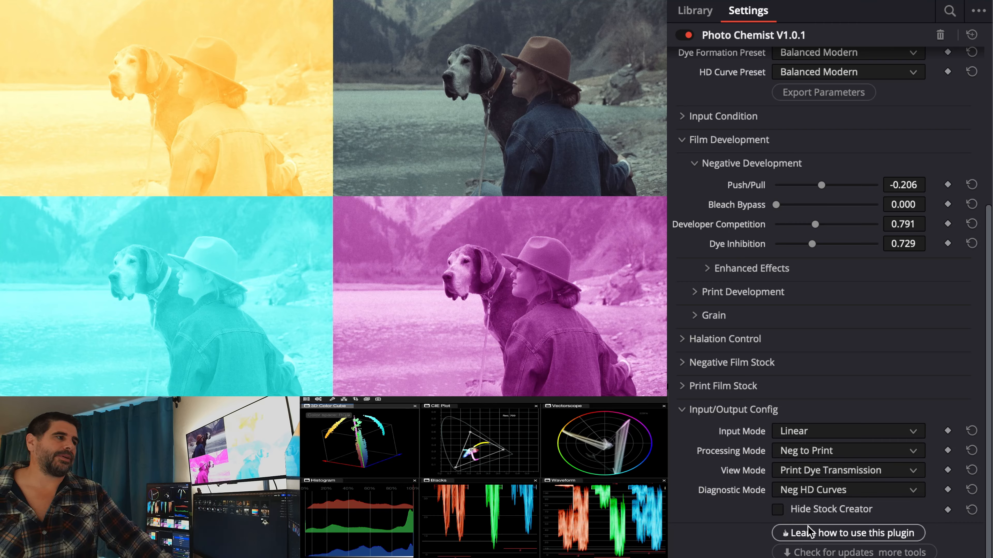
pyautogui.click(809, 491)
pyautogui.click(813, 547)
pyautogui.click(817, 491)
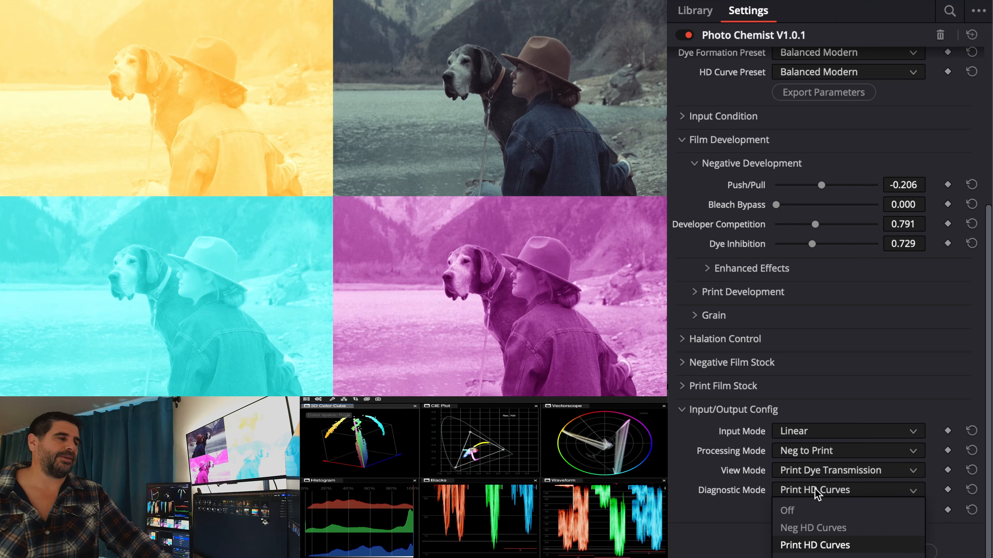
pyautogui.click(799, 557)
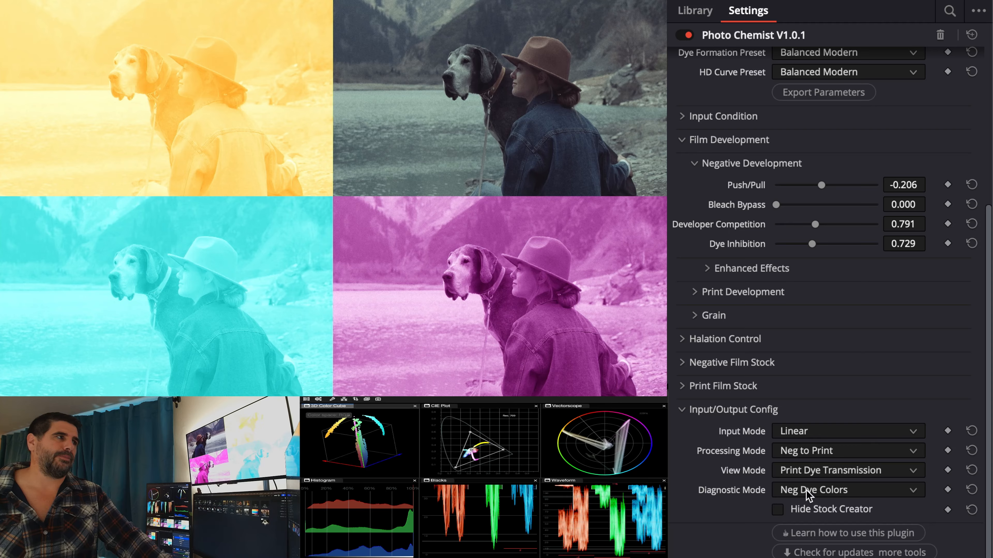
# Turn the Diagnostic Mode off in the Input/Output Config section.
pyautogui.click(806, 492)
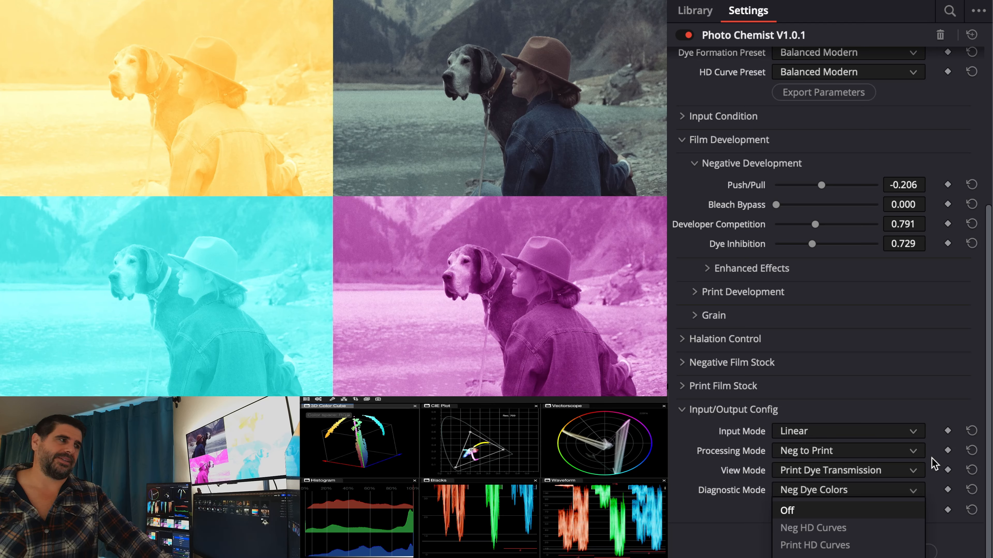
pyautogui.click(840, 557)
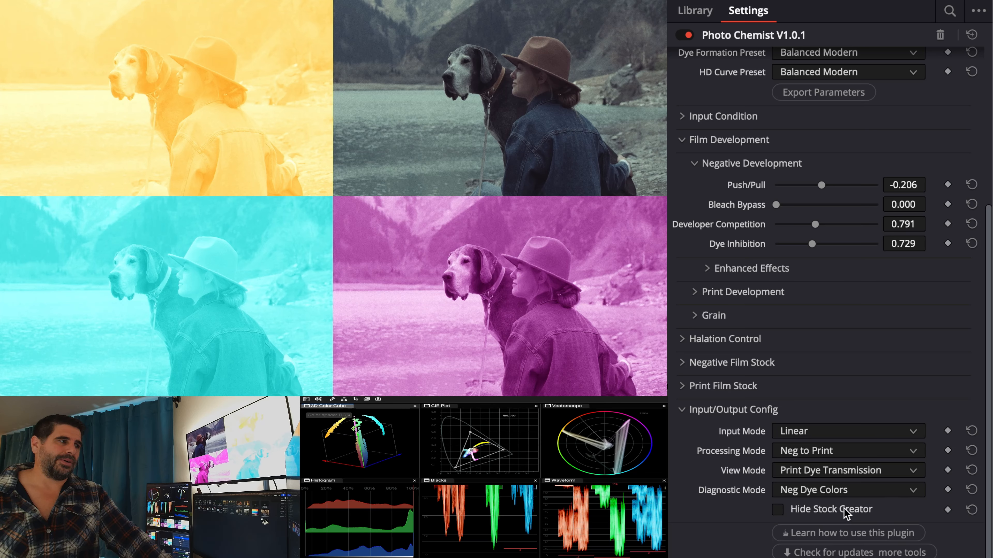
pyautogui.click(831, 492)
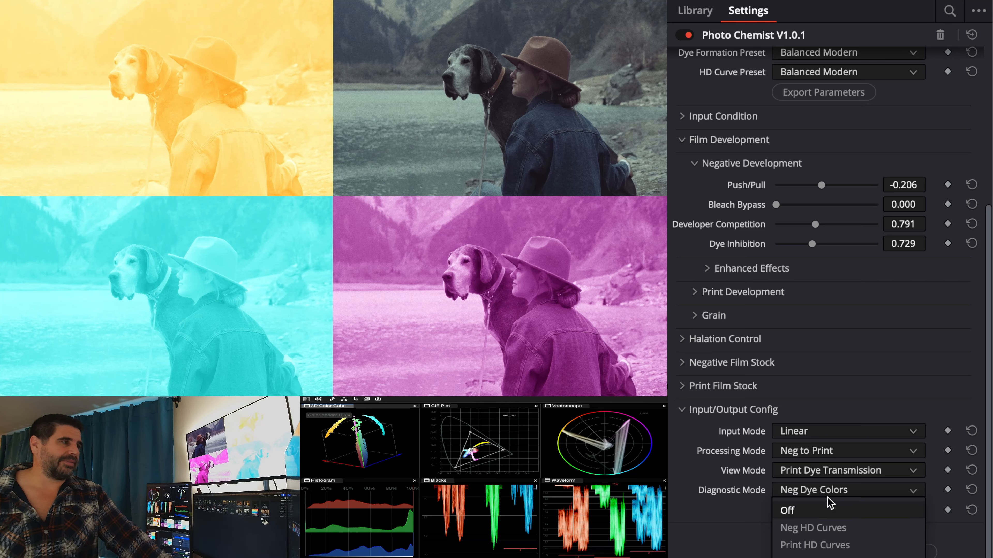
pyautogui.click(826, 508)
pyautogui.click(828, 493)
pyautogui.click(828, 509)
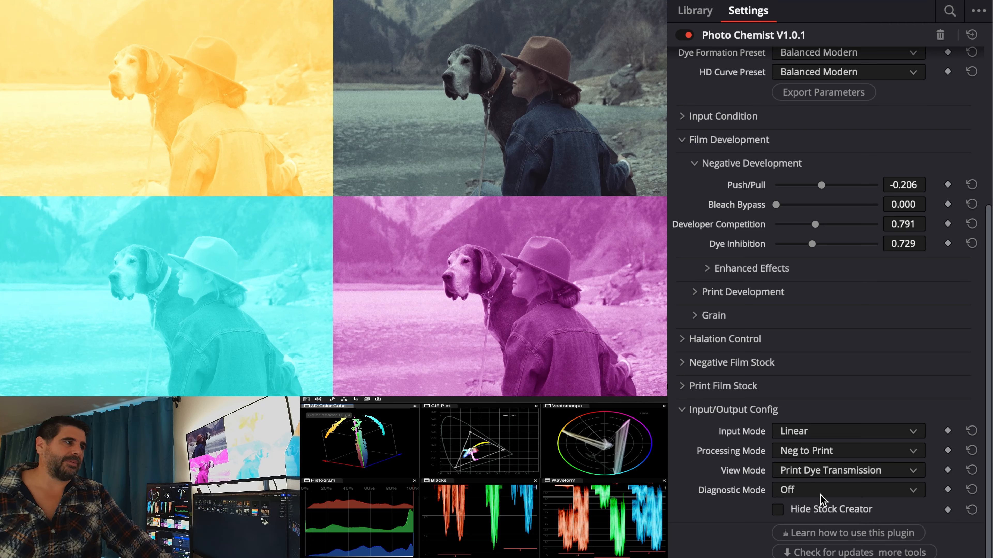
# Toggle Hide Stock Creator on and back off, collapsing the Film Development section in between.
pyautogui.click(835, 511)
pyautogui.click(836, 511)
pyautogui.click(836, 511)
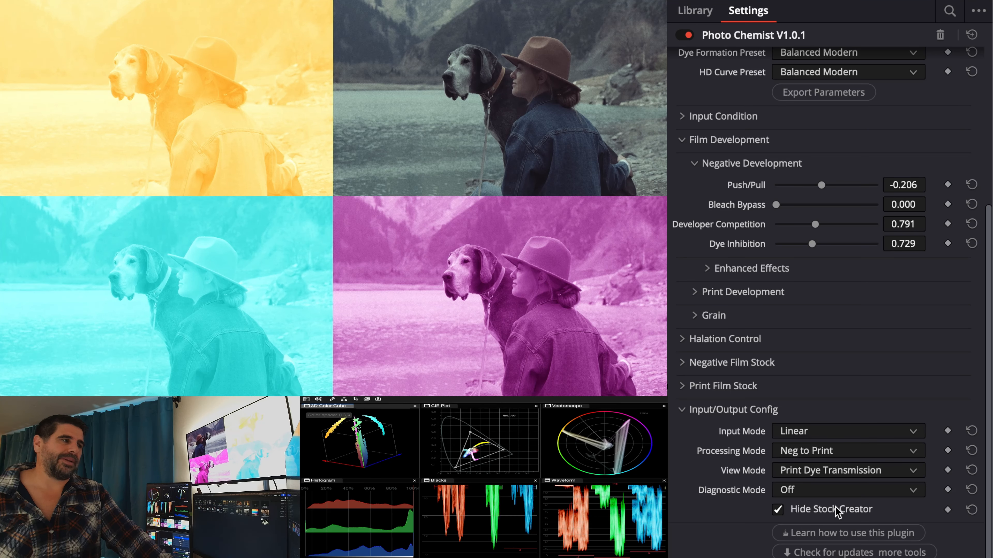
pyautogui.scroll(3, 691, 164)
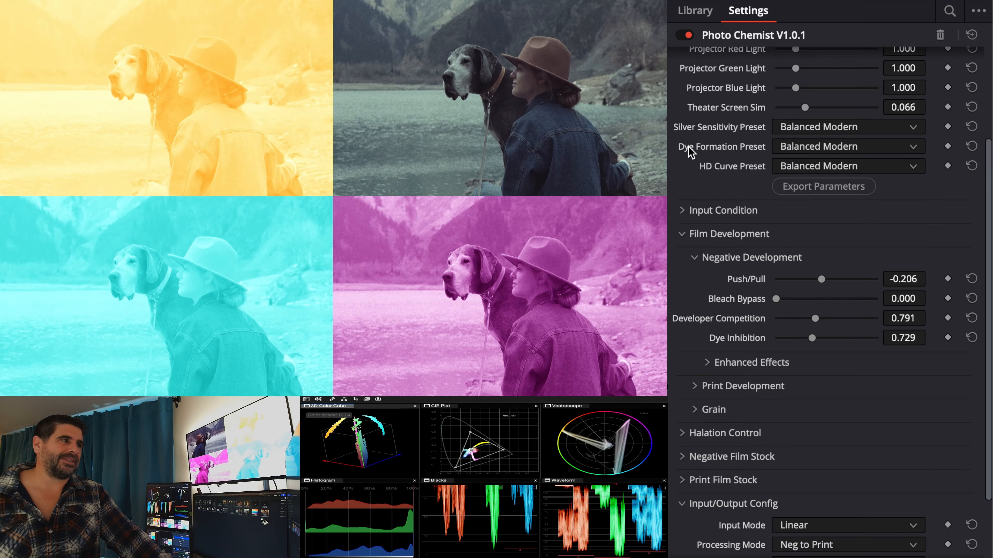
pyautogui.click(681, 189)
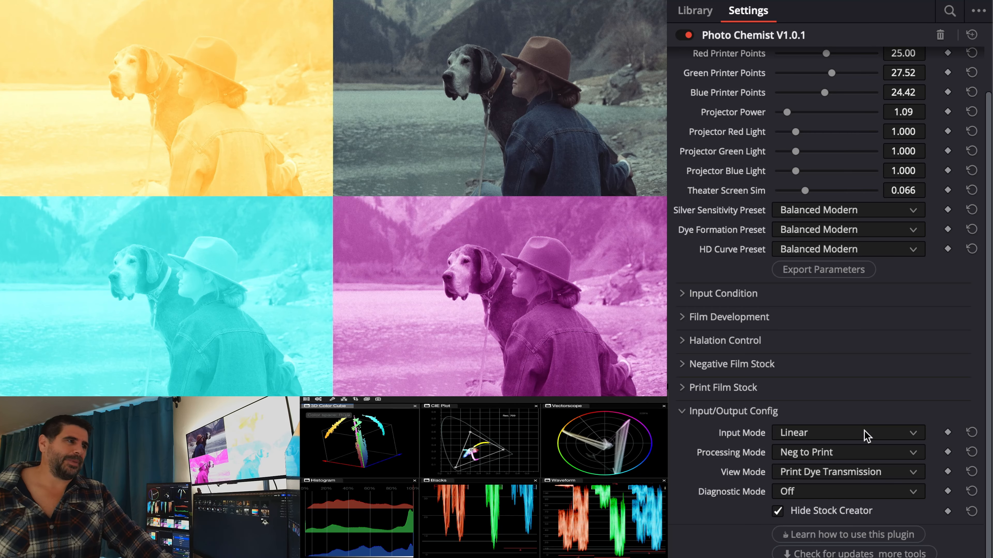
pyautogui.click(856, 510)
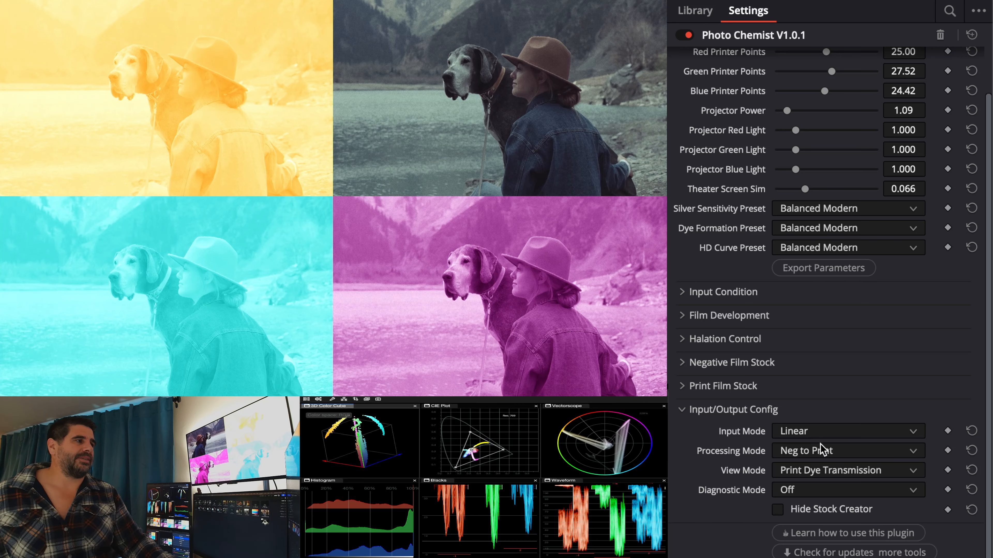
# Set the Processing Mode to Neg Scan and switch the View Mode to Scanned Negative, ending on Final Print.
pyautogui.click(823, 426)
pyautogui.click(821, 443)
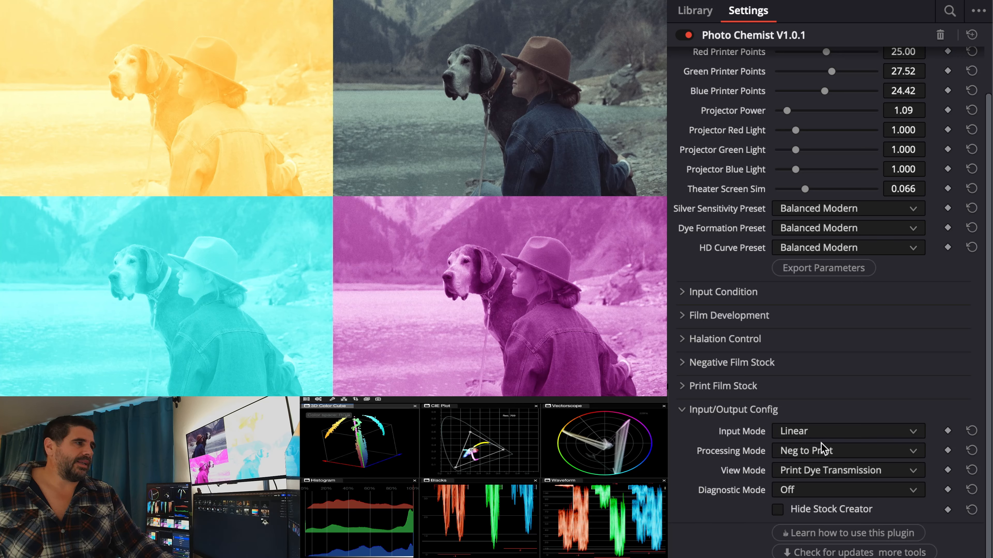
pyautogui.click(821, 450)
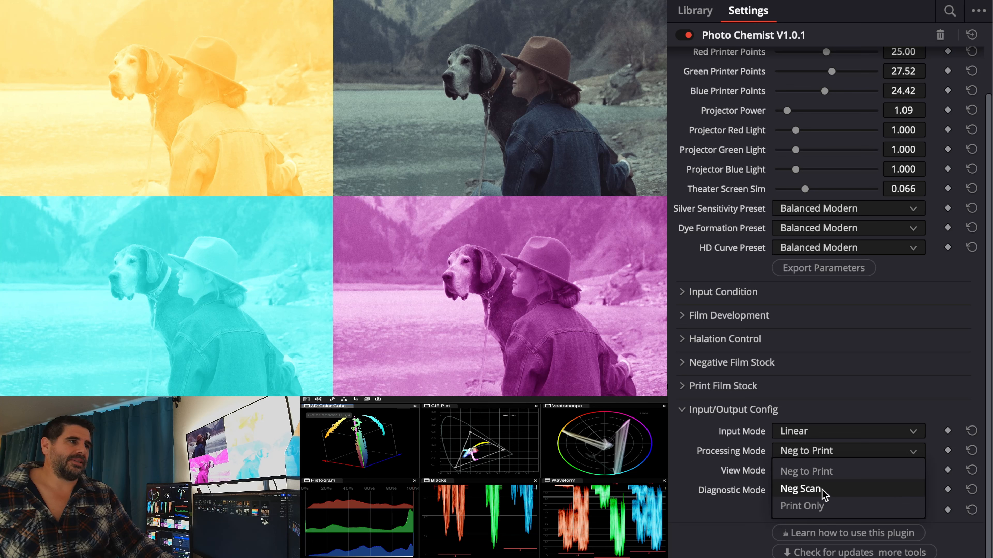
pyautogui.click(822, 489)
pyautogui.click(822, 469)
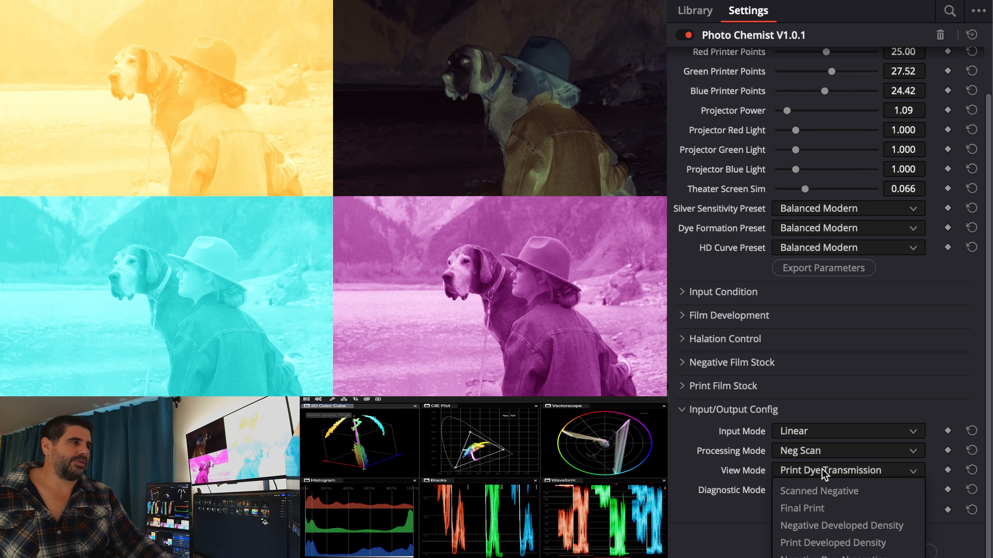
pyautogui.click(822, 492)
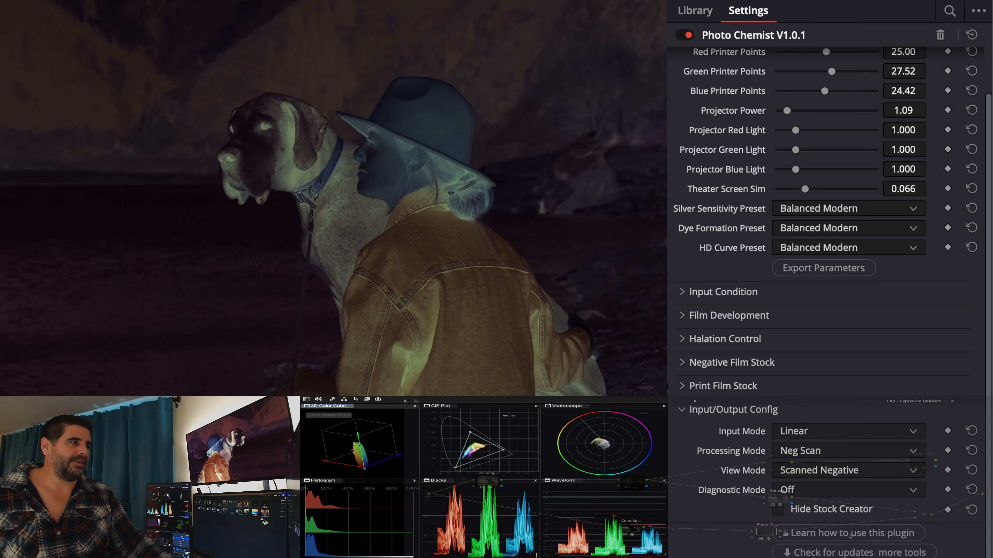
pyautogui.click(818, 471)
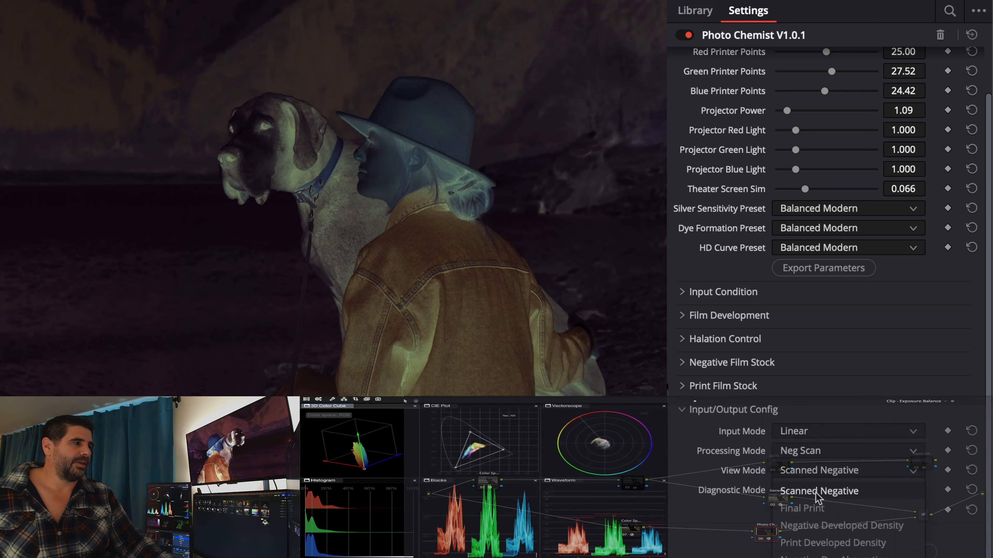
pyautogui.click(811, 509)
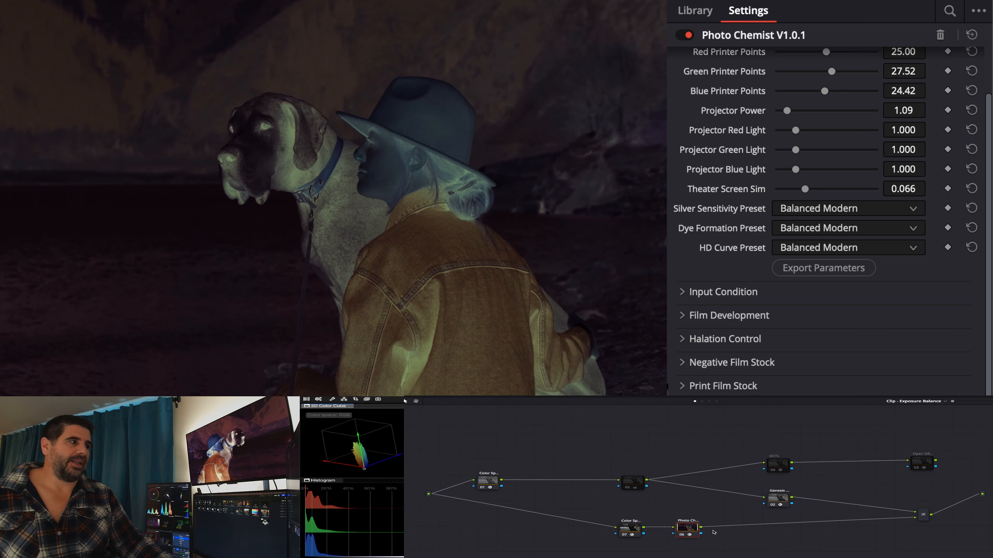
# Copy the Photo Chemist grade onto a new serial node after it and set the copy's Processing Mode to Print Only.
pyautogui.moveTo(691, 526); pyautogui.dragTo(697, 526)
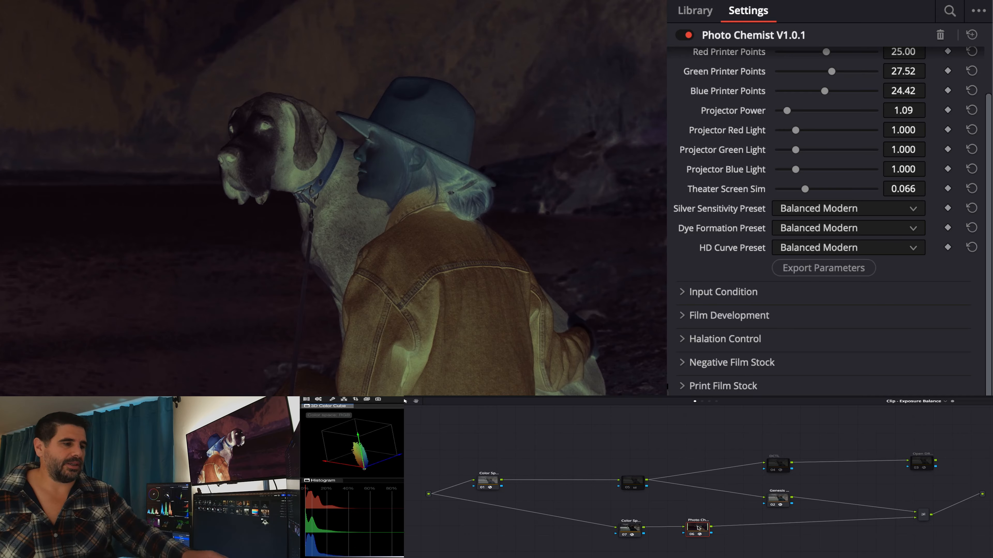
pyautogui.hotkey('alt', 's')
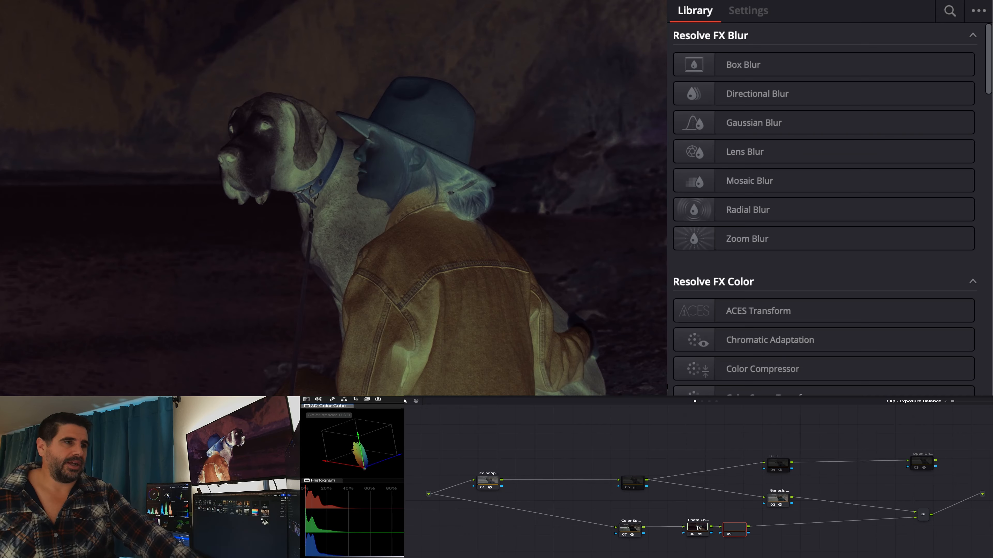
pyautogui.click(698, 528)
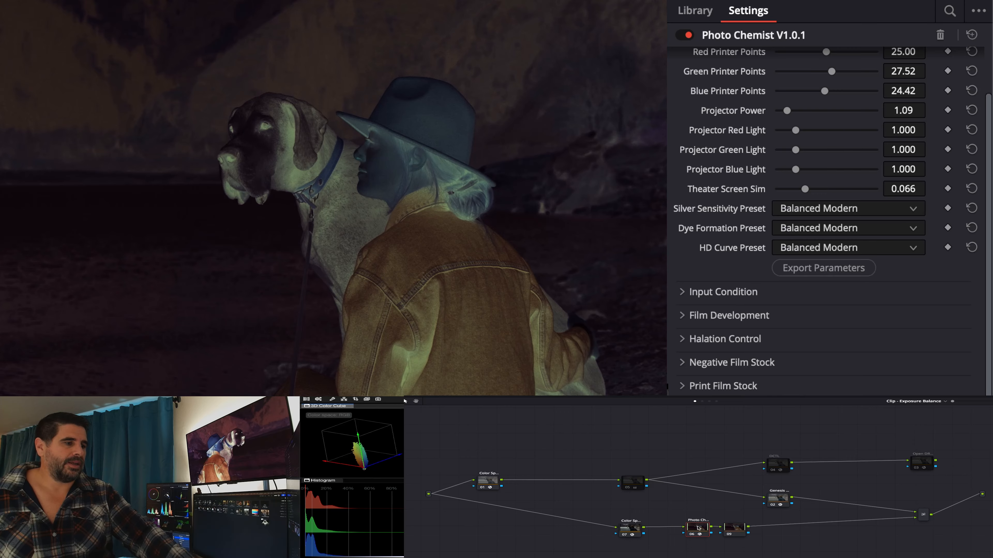
pyautogui.click(733, 534)
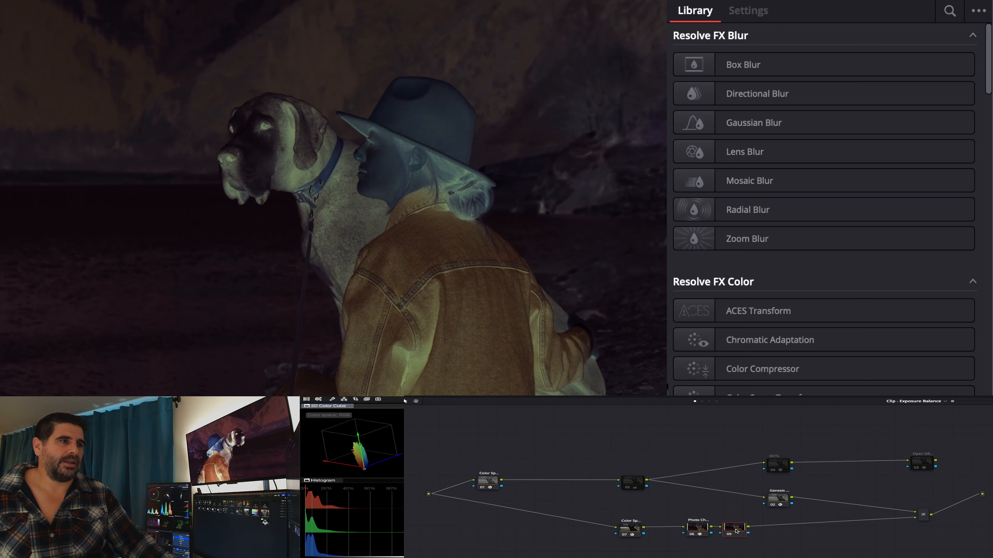
pyautogui.hotkey('ctrl', 'v')
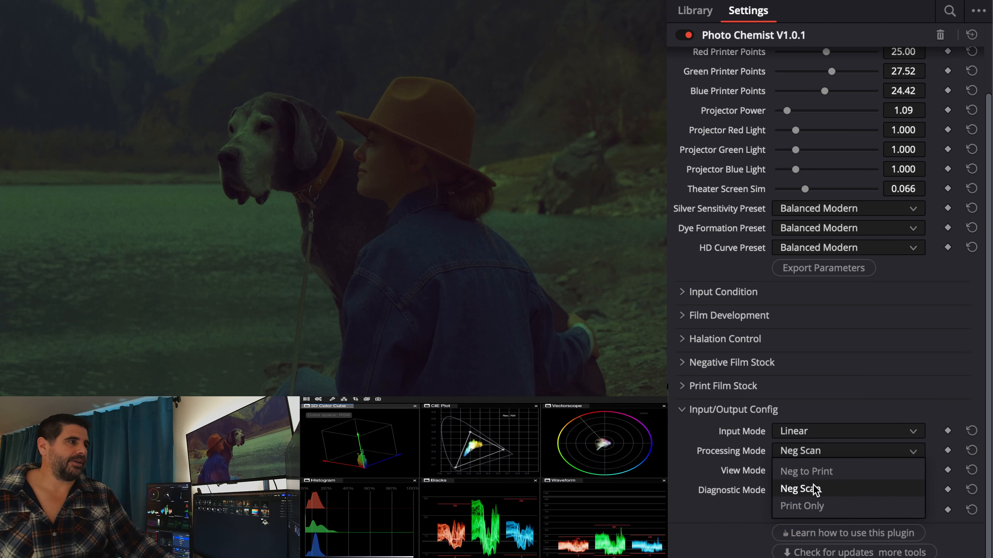
pyautogui.click(800, 506)
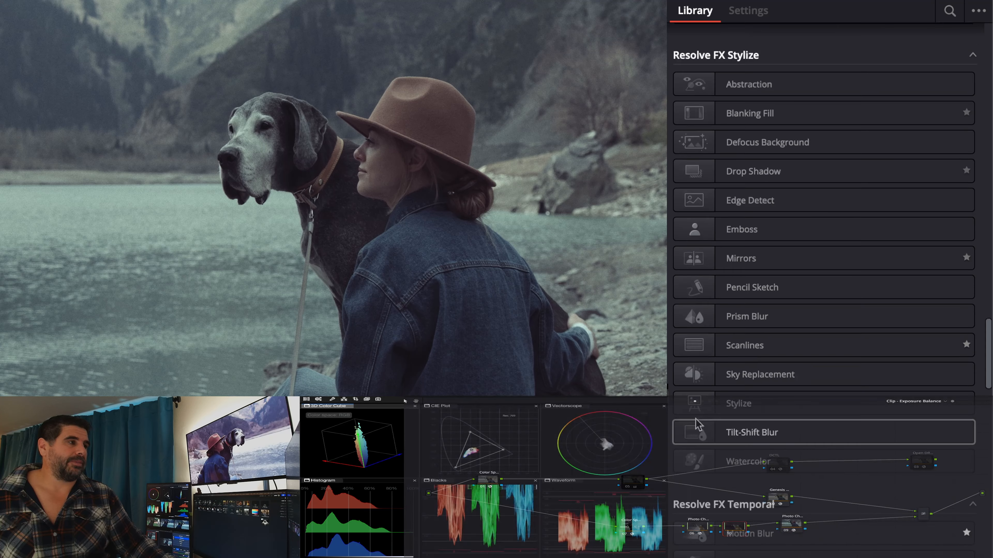
# Apply the Video Village Scatter effect to the node between the two Photo Chemist nodes and center that node between them.
pyautogui.scroll(-15, 698, 426)
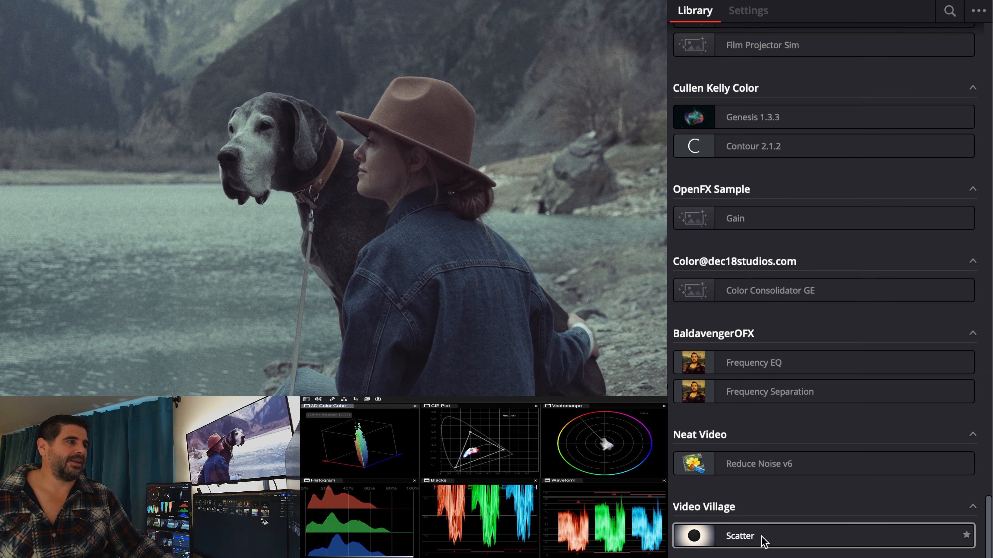
pyautogui.click(765, 542)
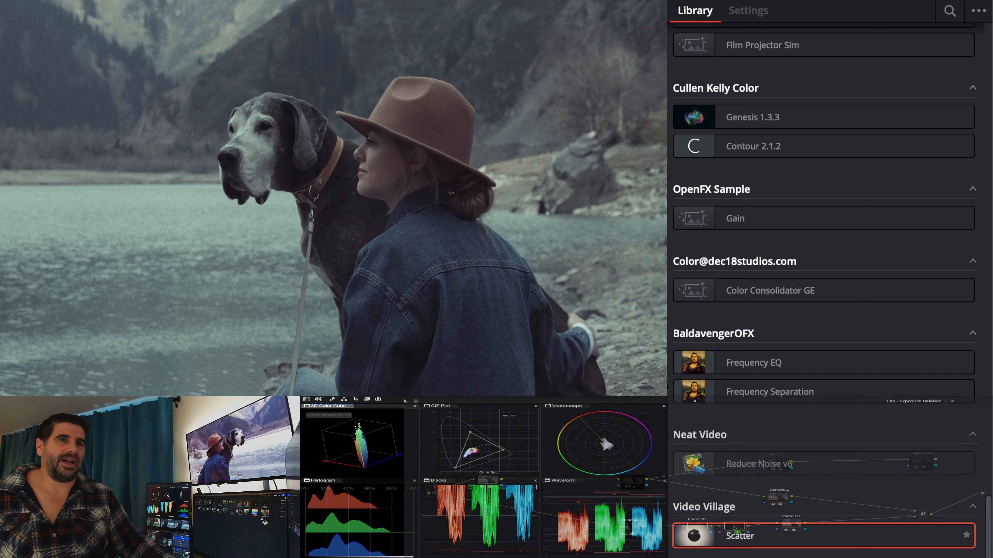
pyautogui.moveTo(764, 542); pyautogui.dragTo(740, 529)
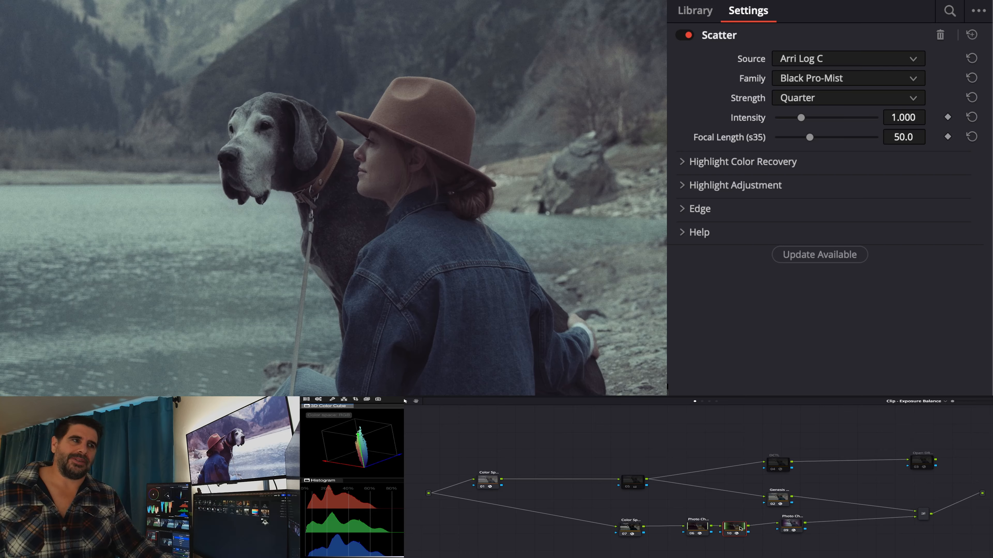
pyautogui.moveTo(740, 528); pyautogui.dragTo(751, 524)
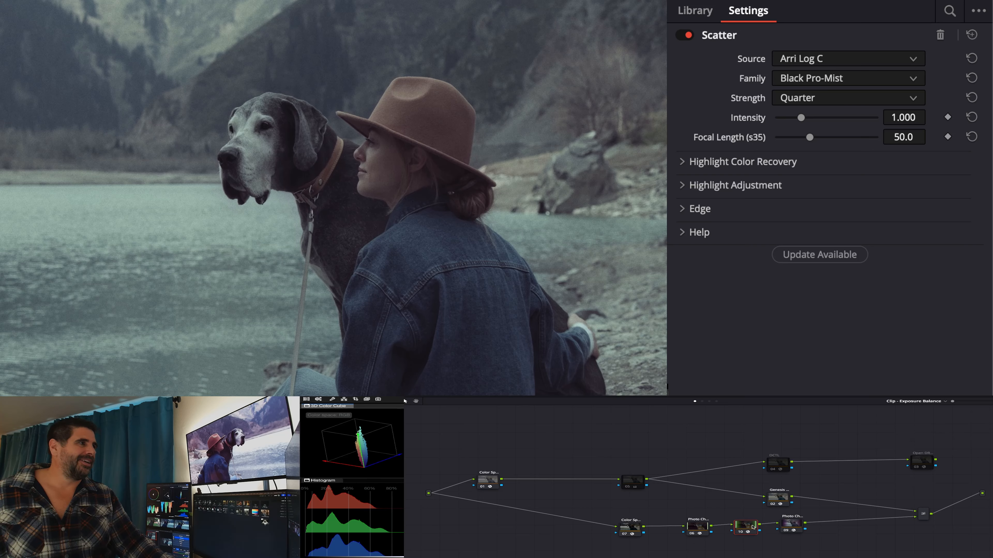
# Set Scatter's Source to Linear, Family to Hollywood Black Magic and Intensity to 1.271.
pyautogui.click(807, 59)
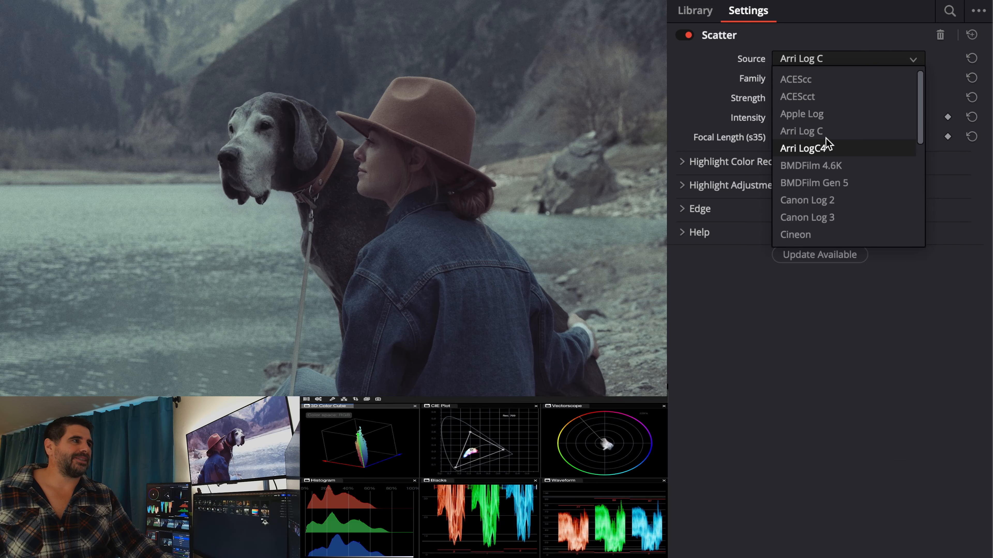
pyautogui.scroll(-4, 825, 165)
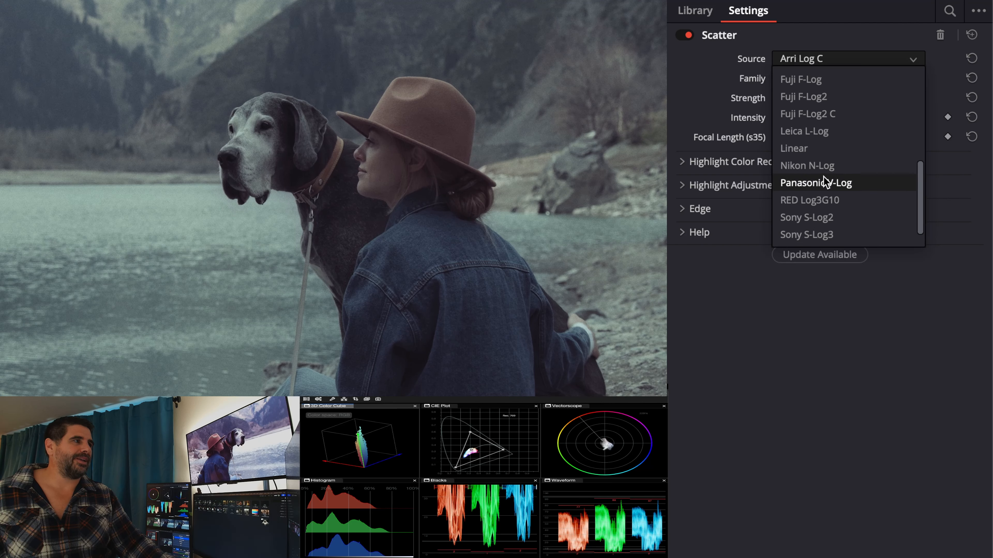
pyautogui.click(821, 149)
pyautogui.click(826, 79)
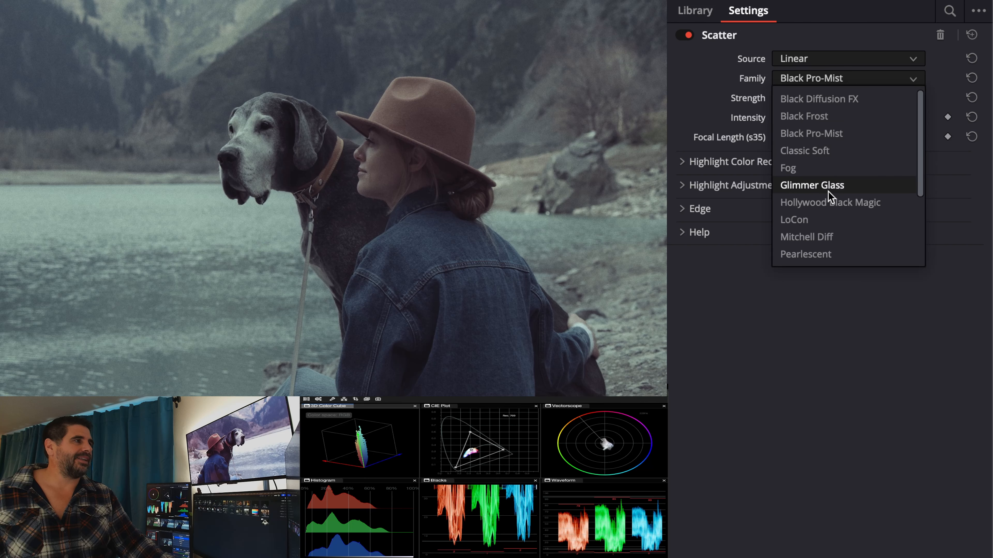
pyautogui.click(829, 204)
pyautogui.moveTo(801, 118)
pyautogui.mouseDown()
pyautogui.moveTo(859, 118)
pyautogui.moveTo(775, 119)
pyautogui.moveTo(853, 114)
pyautogui.moveTo(808, 117)
pyautogui.mouseUp()
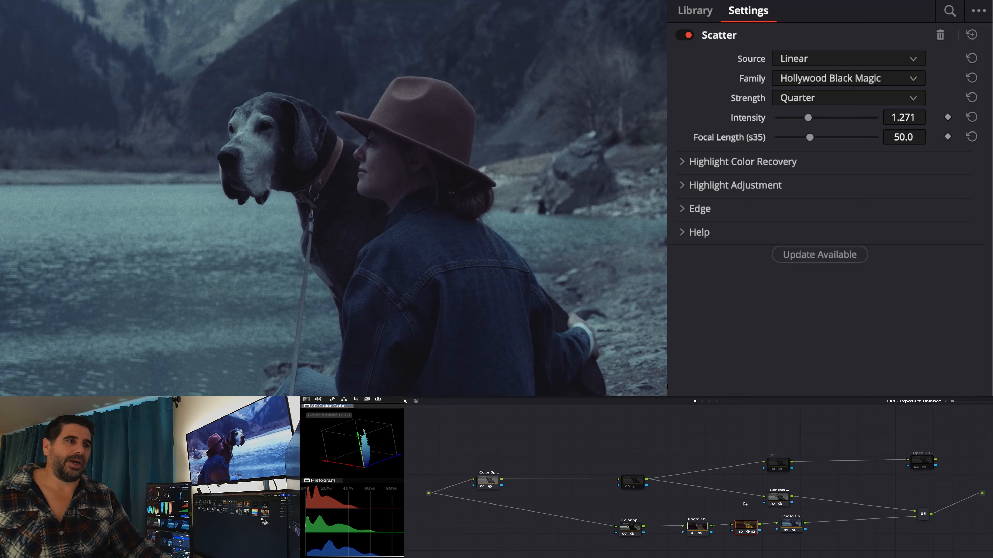
# Disable the Scatter node and move the Print Only Photo Chemist node farther along the chain, away from it.
pyautogui.press('super+d')
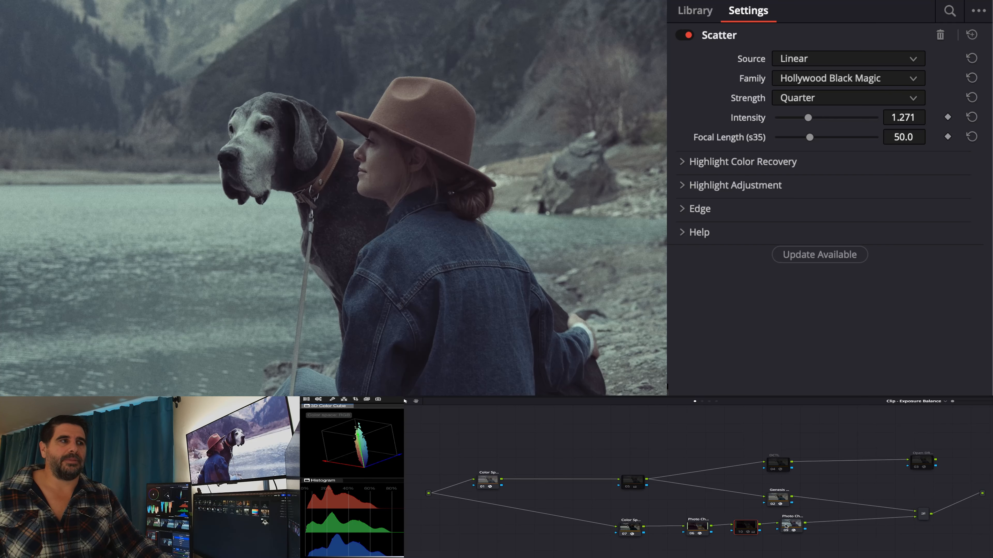
pyautogui.click(785, 526)
pyautogui.moveTo(786, 526); pyautogui.dragTo(824, 526)
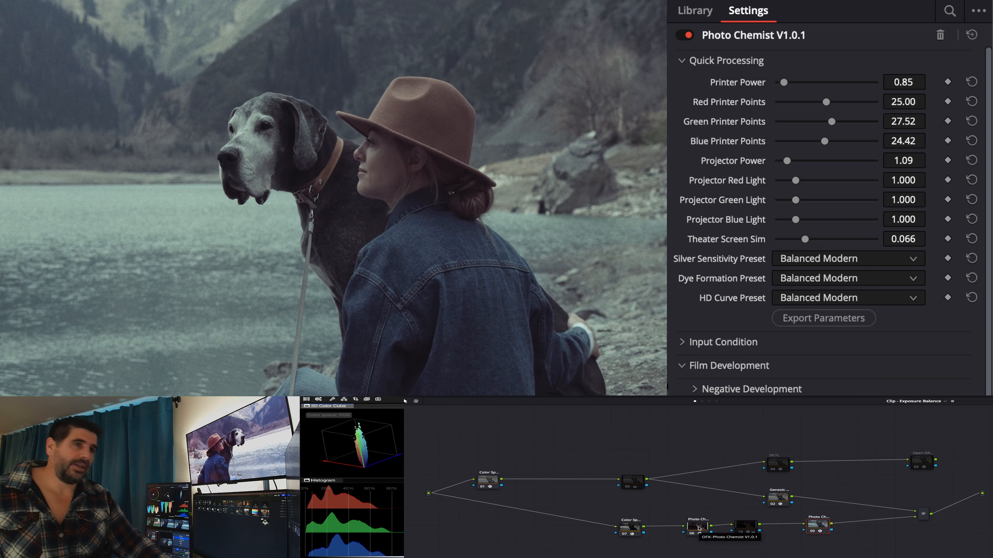
pyautogui.scroll(-3, 886, 455)
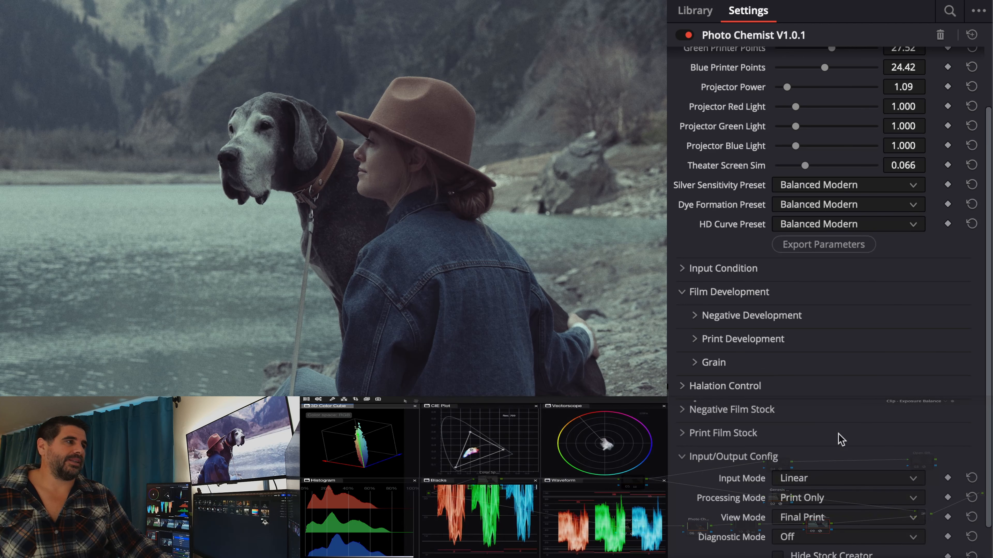